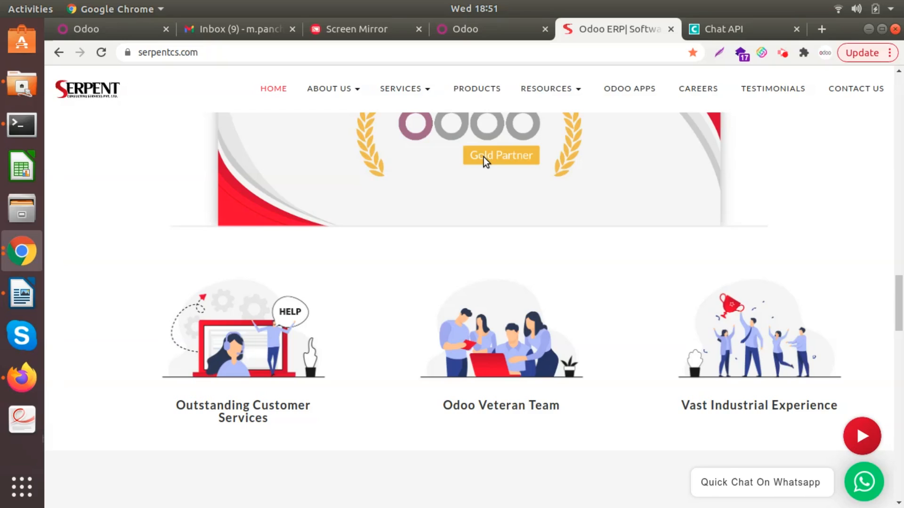
Switch to Odoo and open the Serpent Consulting Services Pvt Ltd company record for editing at its Whatsapp Configuration.
click(468, 27)
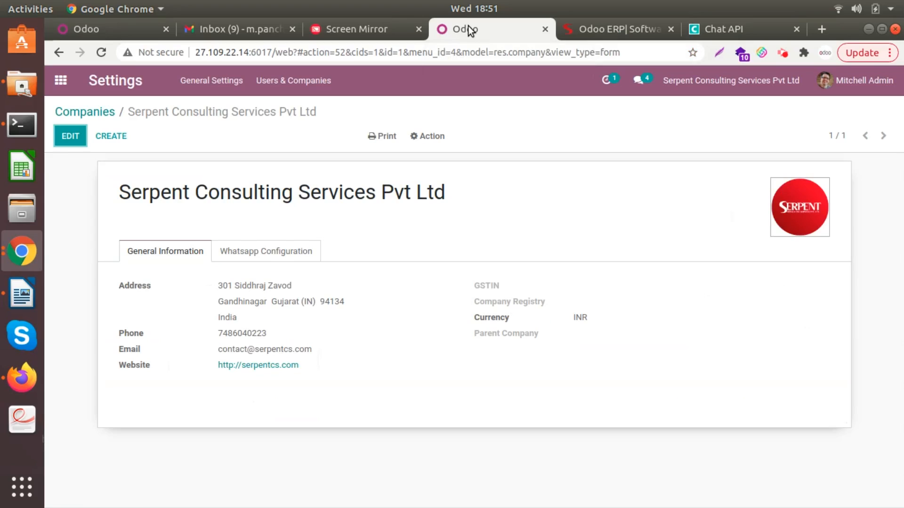
click(60, 80)
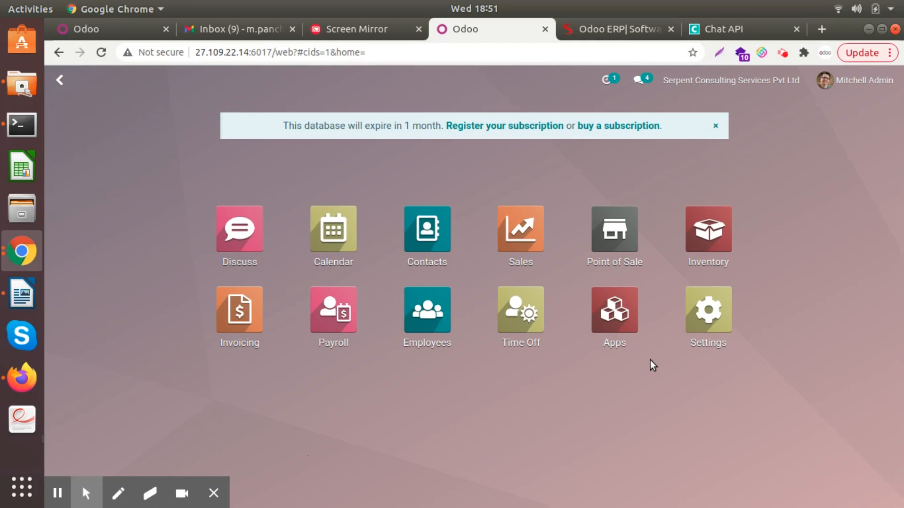
click(214, 493)
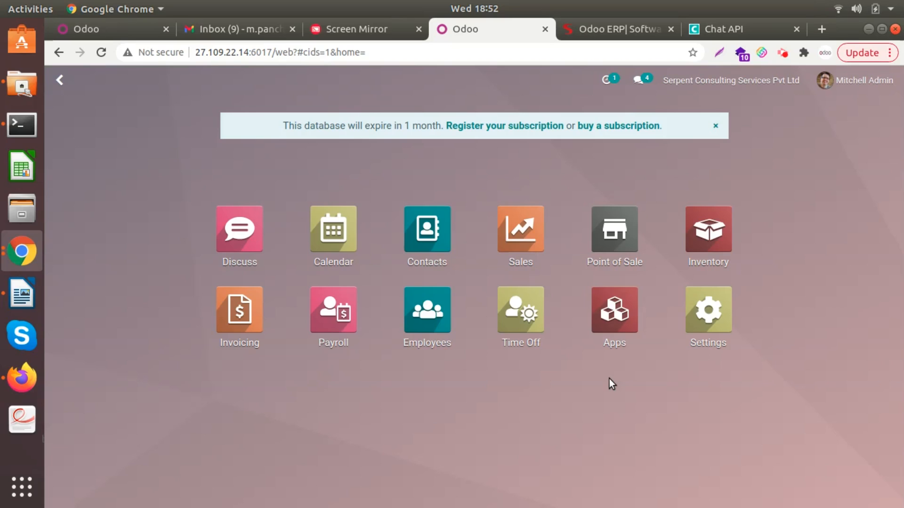
click(713, 306)
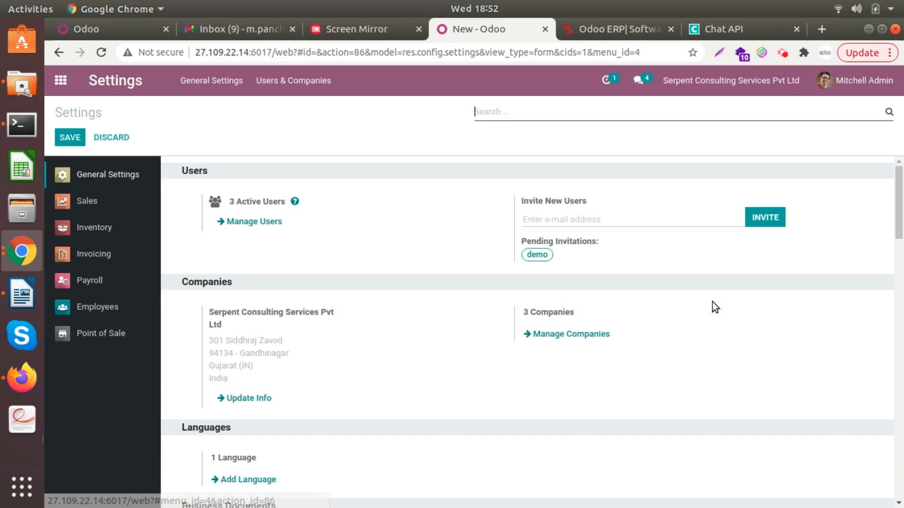
click(301, 85)
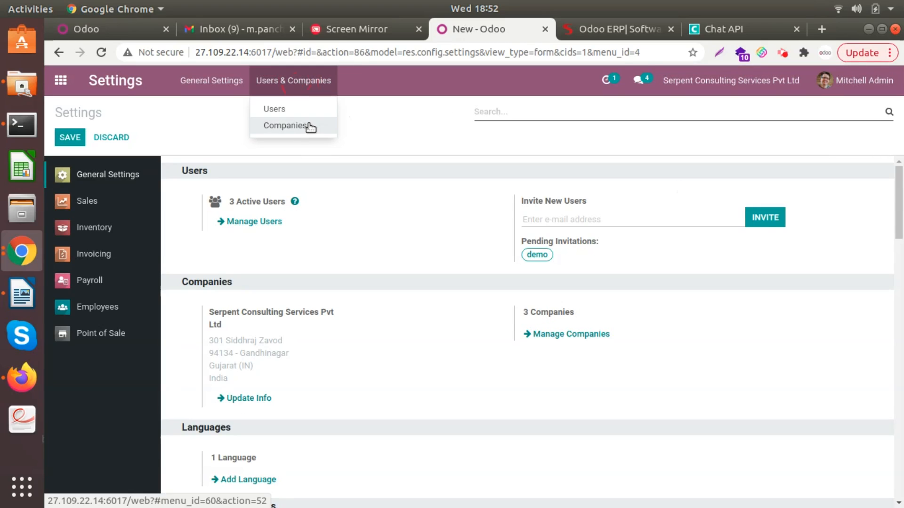
click(309, 126)
click(137, 238)
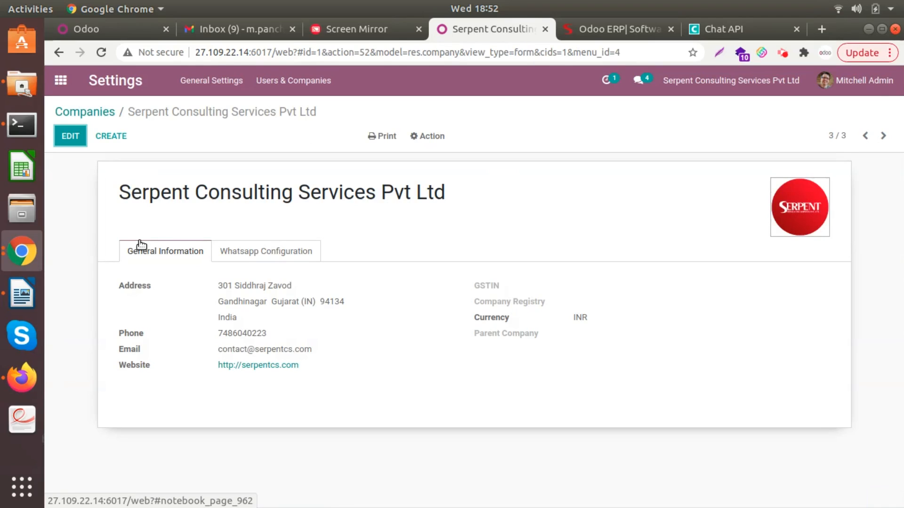
click(70, 136)
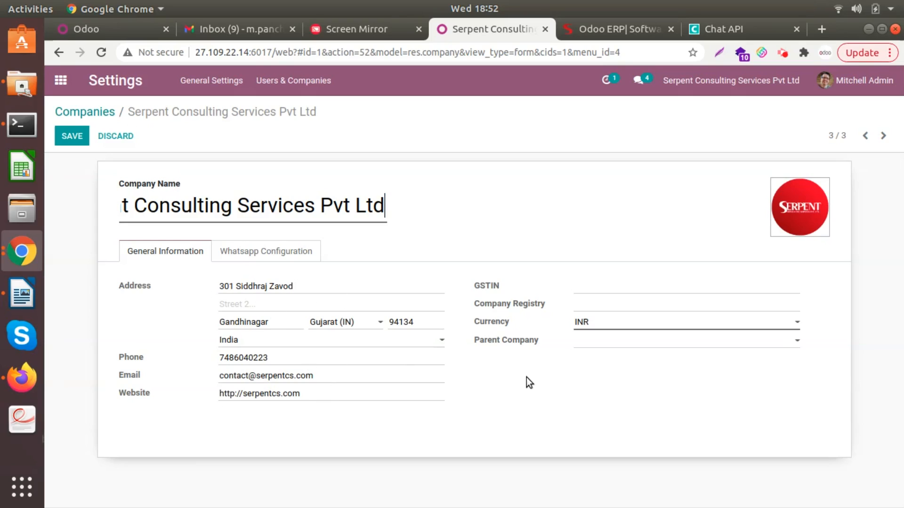
click(249, 255)
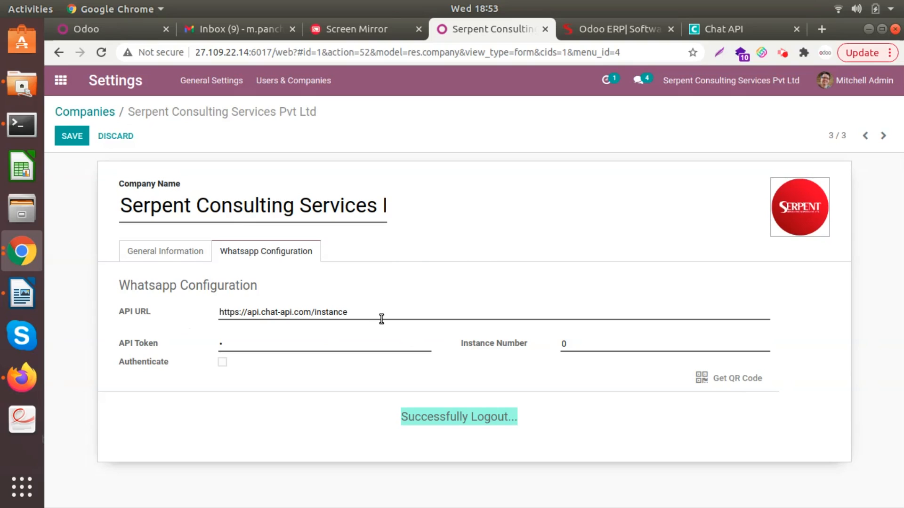
Copy the API token from the Chat API instance page and paste it into the company's API Token field in Odoo.
click(726, 31)
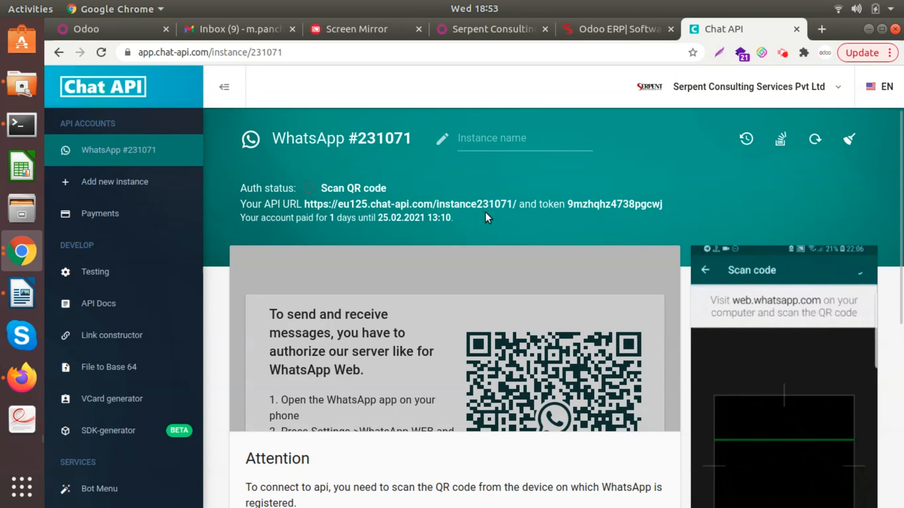
click(520, 30)
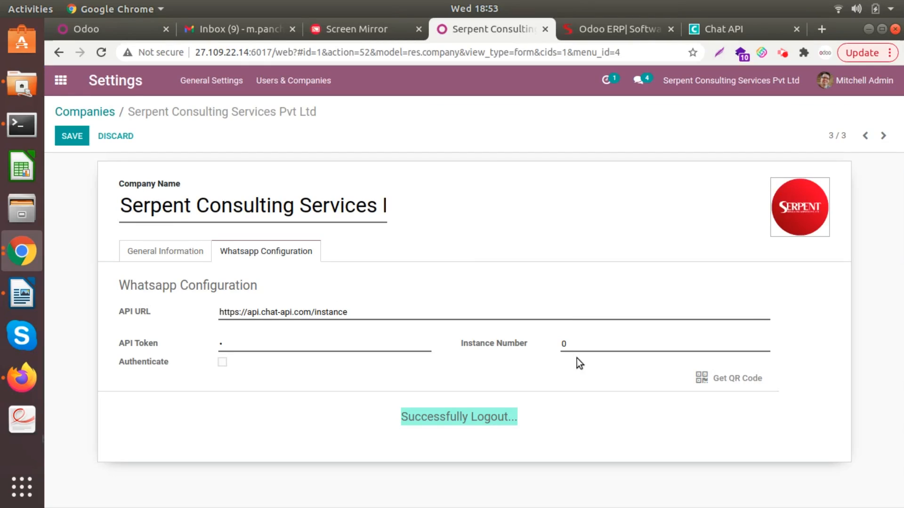
click(709, 30)
drag(568, 204, 661, 204)
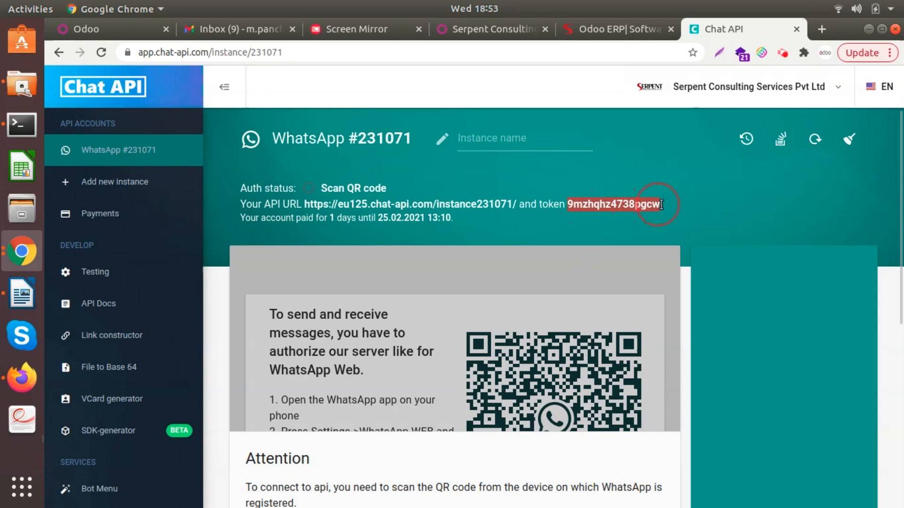
click(501, 28)
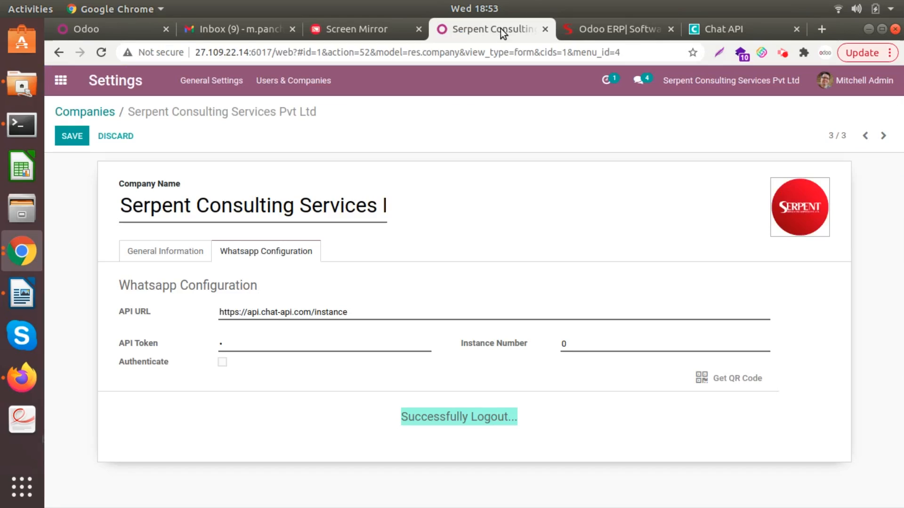
double_click(292, 342)
key(ctrl+v)
Replace the Instance Number with the one copied from the Chat API URL and save the company record.
double_click(583, 340)
key(BackSpace)
click(683, 32)
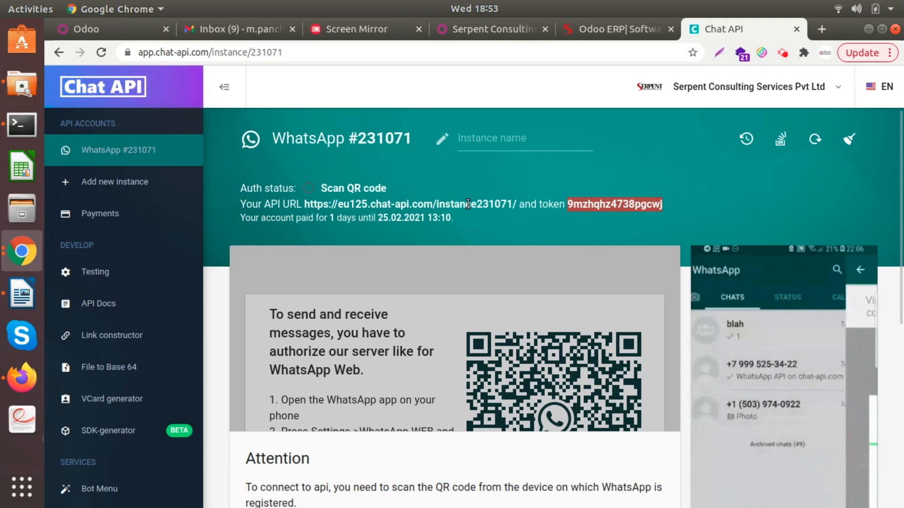
triple_click(515, 203)
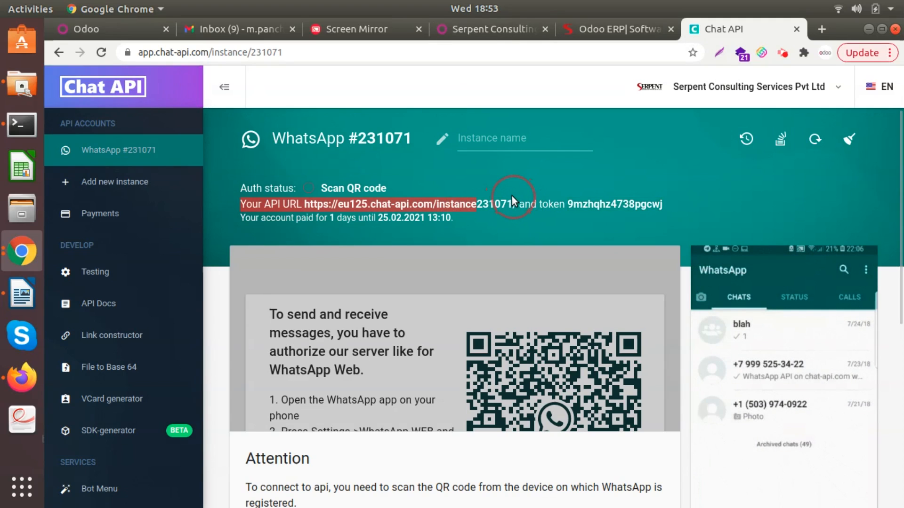
double_click(509, 203)
key(ctrl+c)
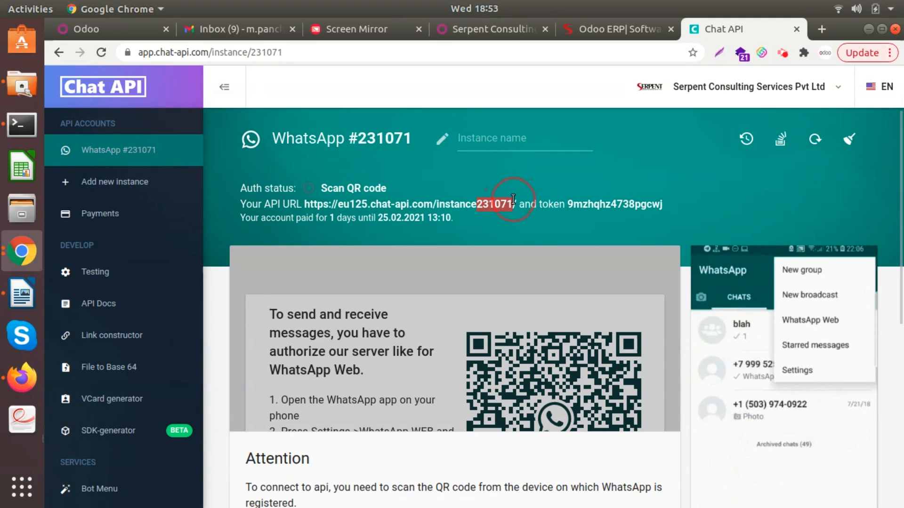
click(494, 28)
click(591, 345)
key(ctrl+v)
click(72, 136)
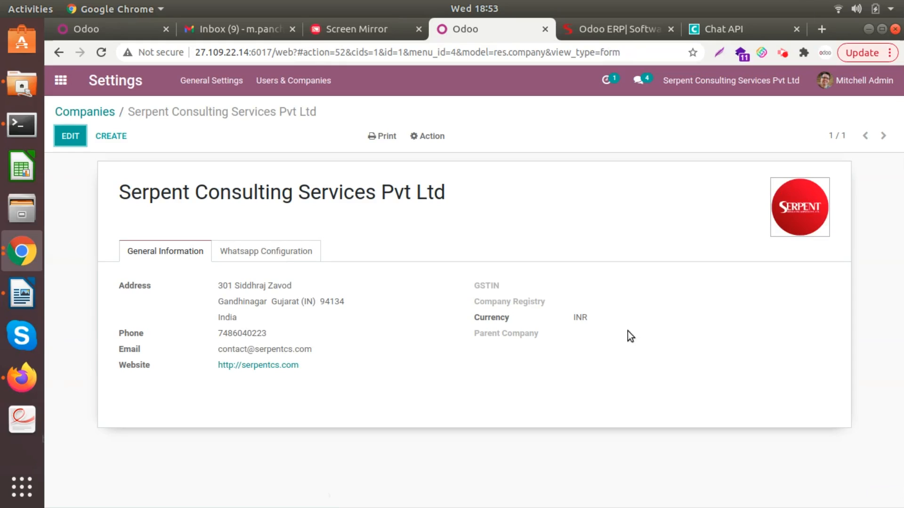
Get the login QR code in the company's Whatsapp Configuration and reload the authentication status after it is scanned.
click(284, 256)
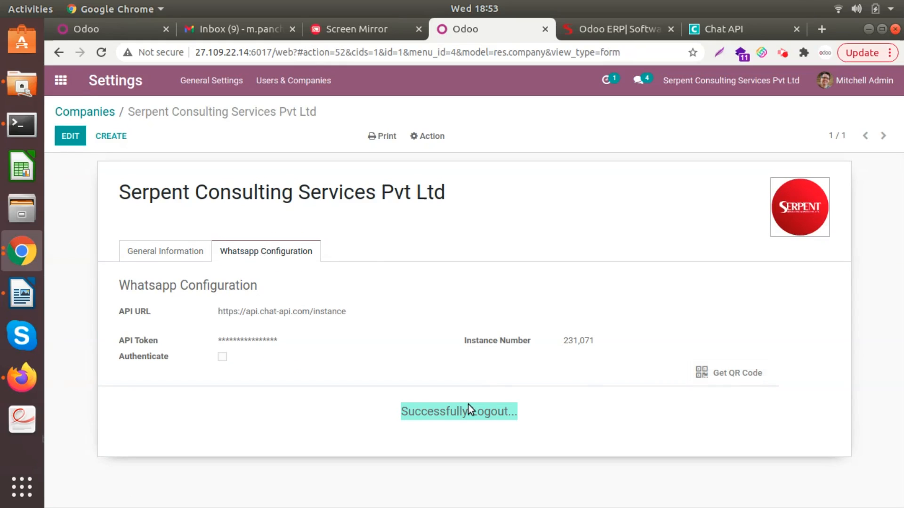
click(736, 380)
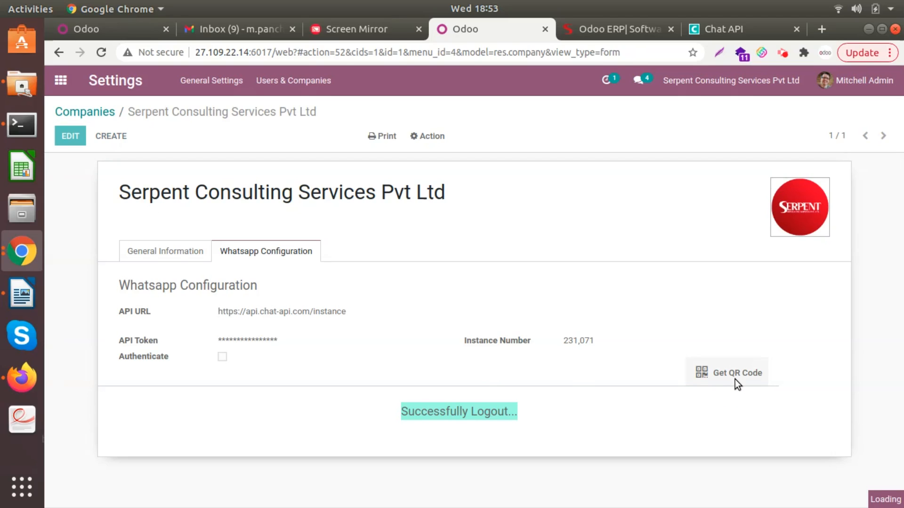
scroll(736, 384, down, 4)
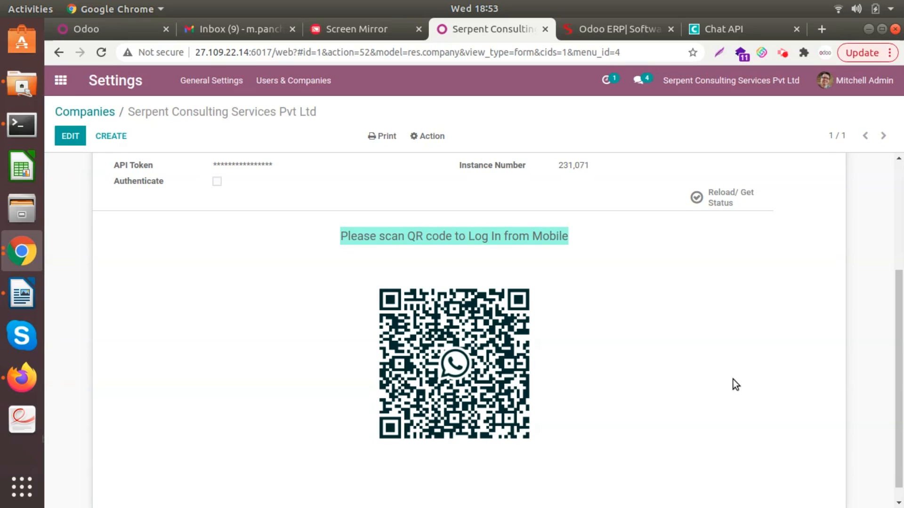
click(730, 195)
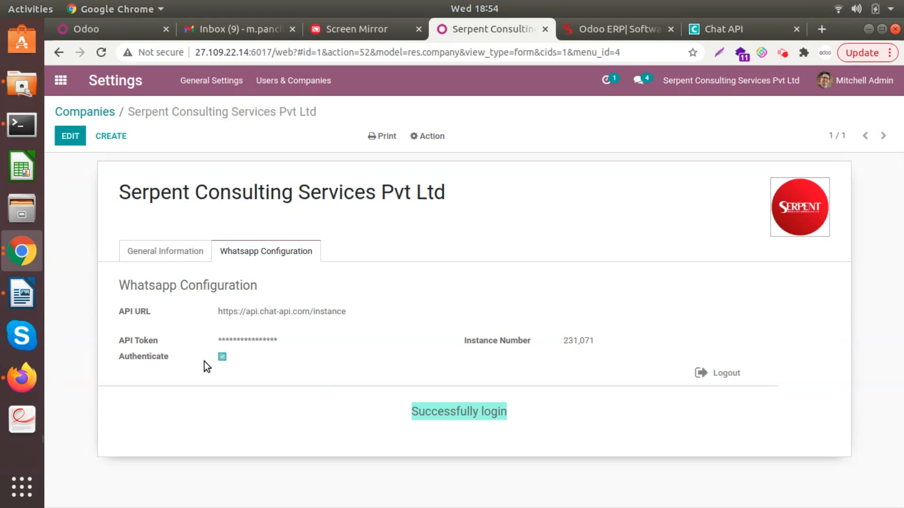
Open the contact in India that has a mobile number in Contacts, start editing the record and save it.
click(60, 80)
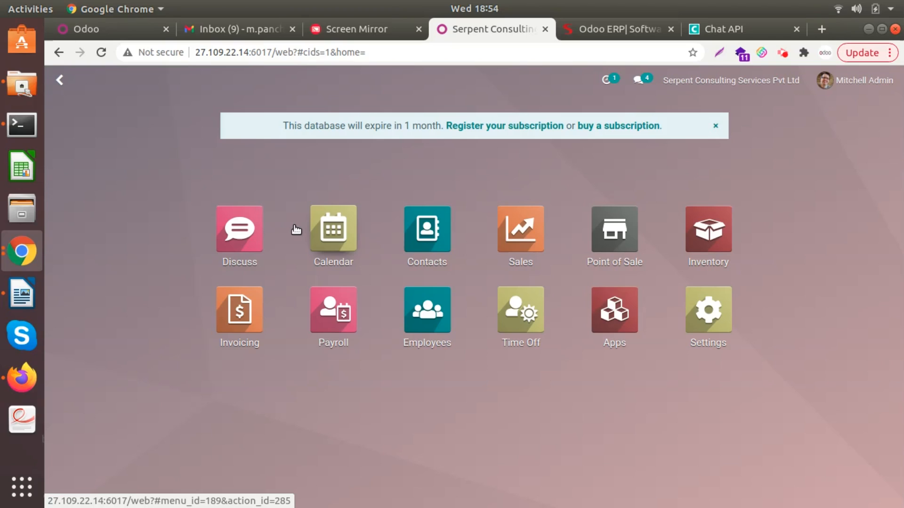
click(441, 250)
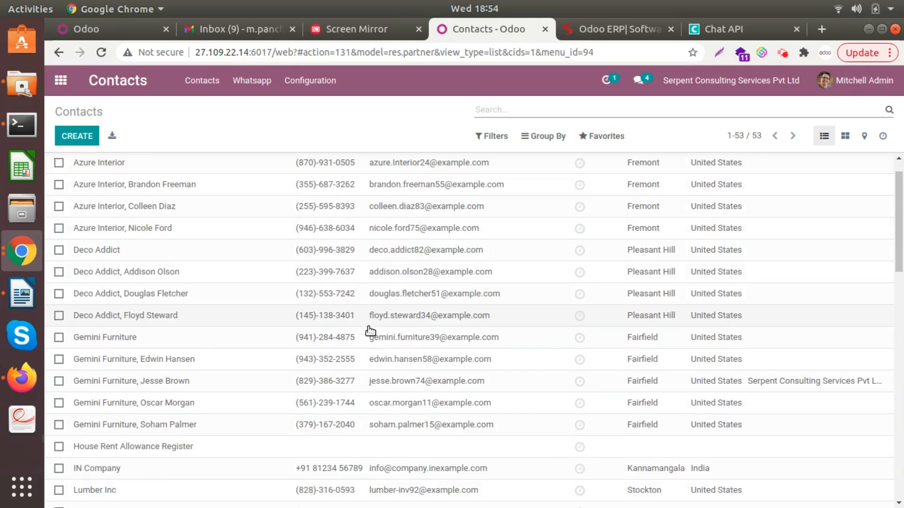
scroll(287, 336, down, 5)
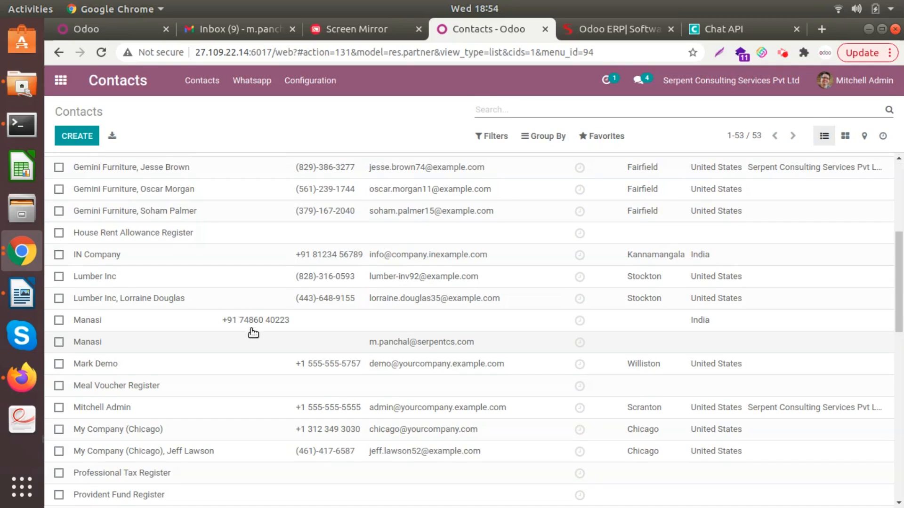
click(262, 342)
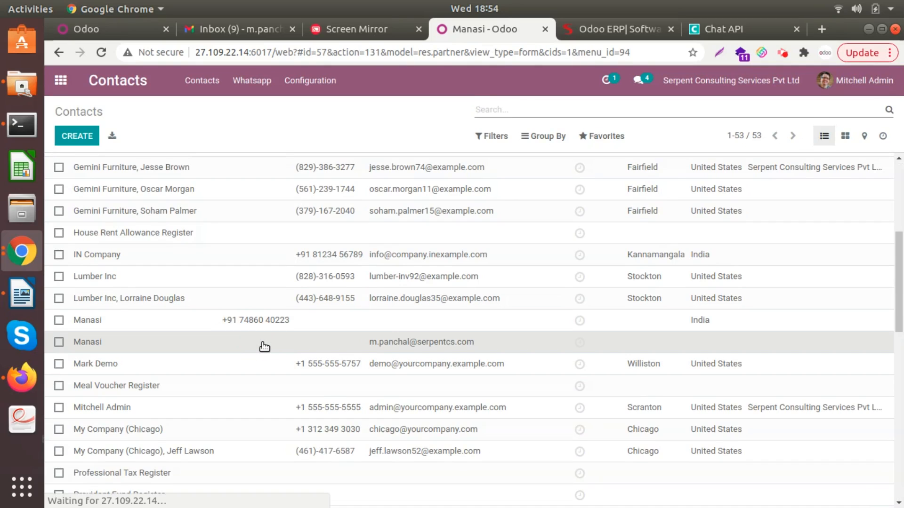
click(865, 136)
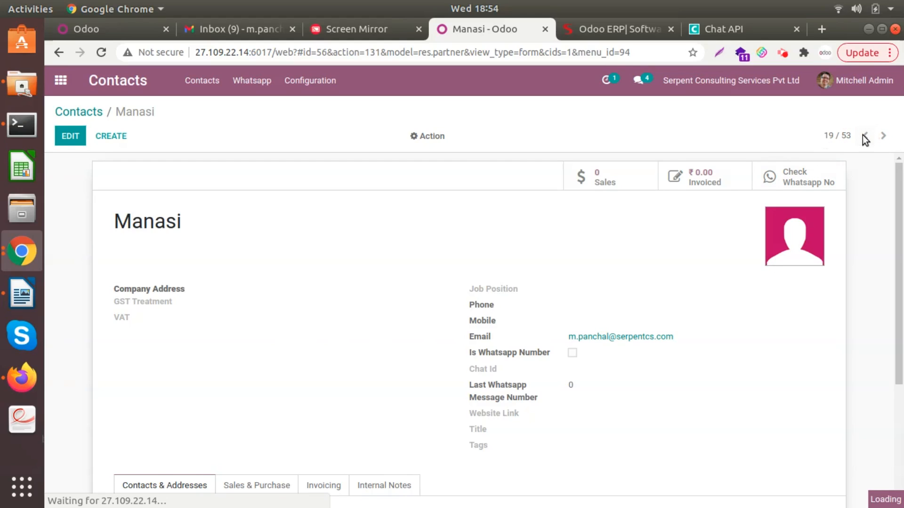
click(70, 136)
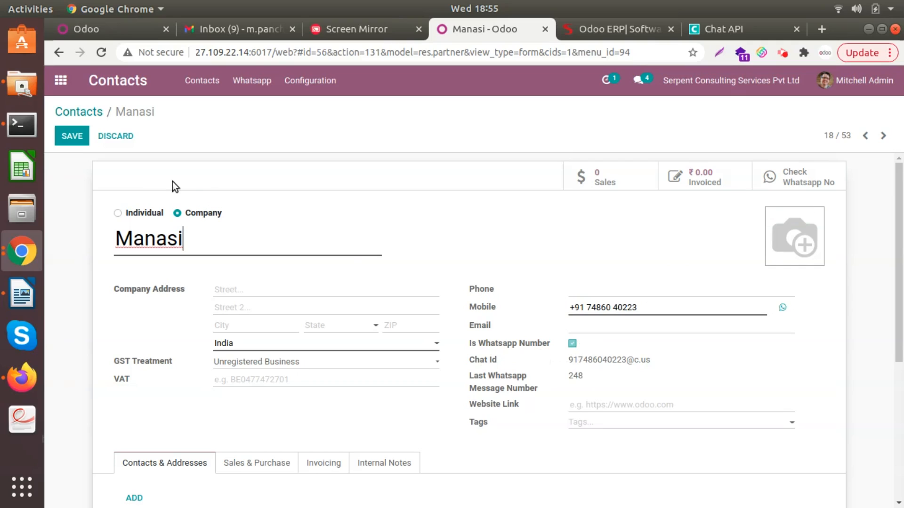
click(70, 136)
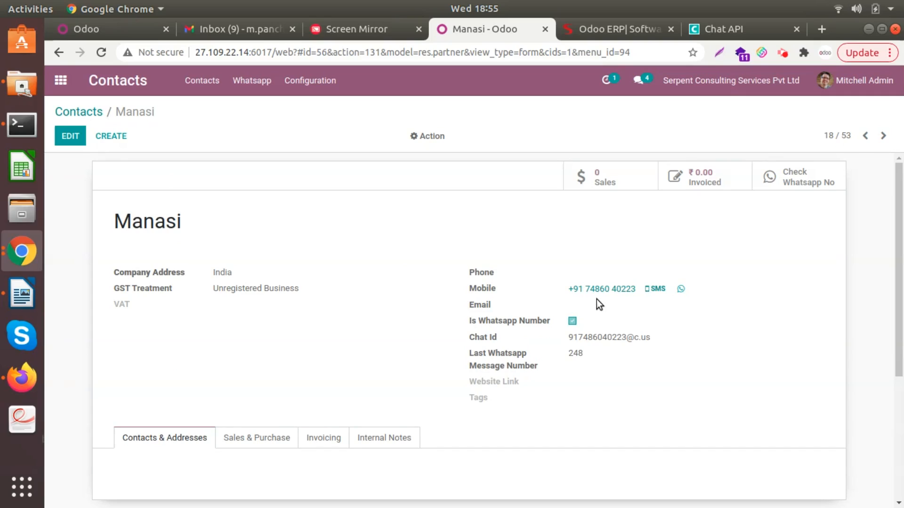
Send the text WhatsApp message "Hello, How are you?" to the contact from Contacts.
click(251, 83)
click(266, 110)
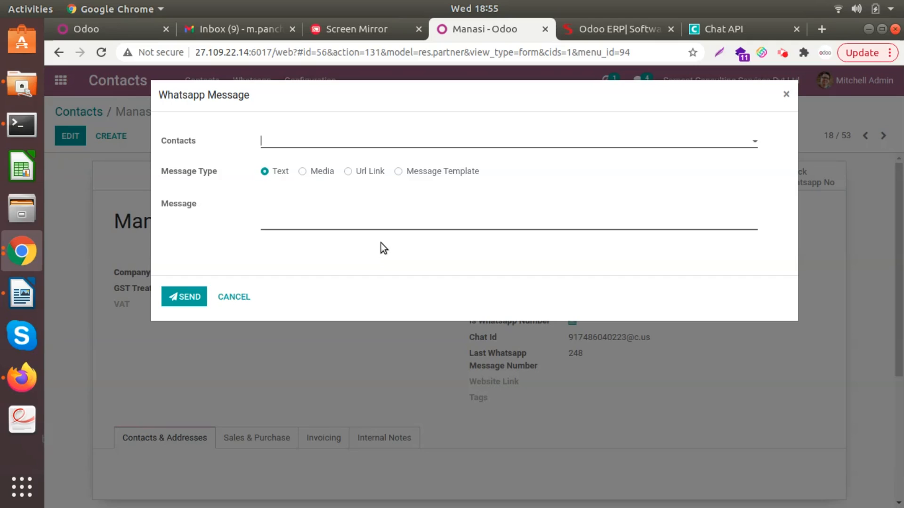
click(301, 141)
click(301, 160)
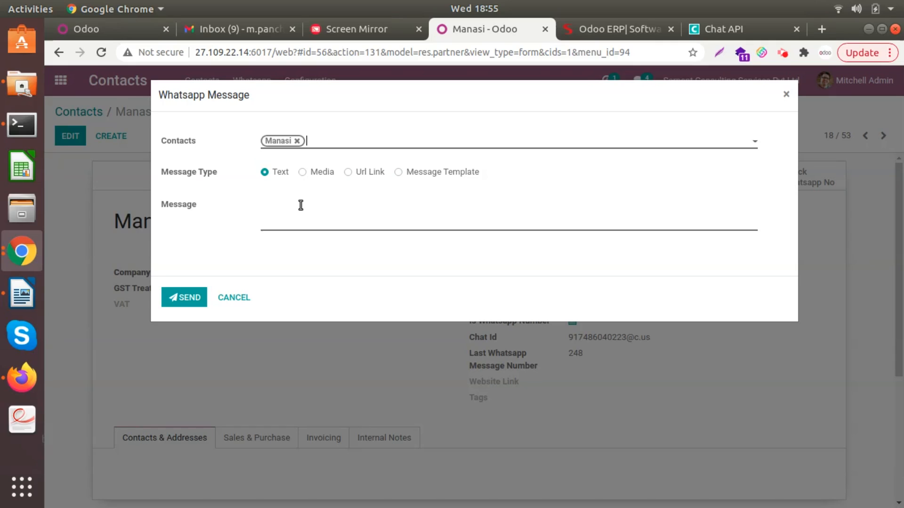
click(345, 208)
text(Hello, How are you?)
click(197, 294)
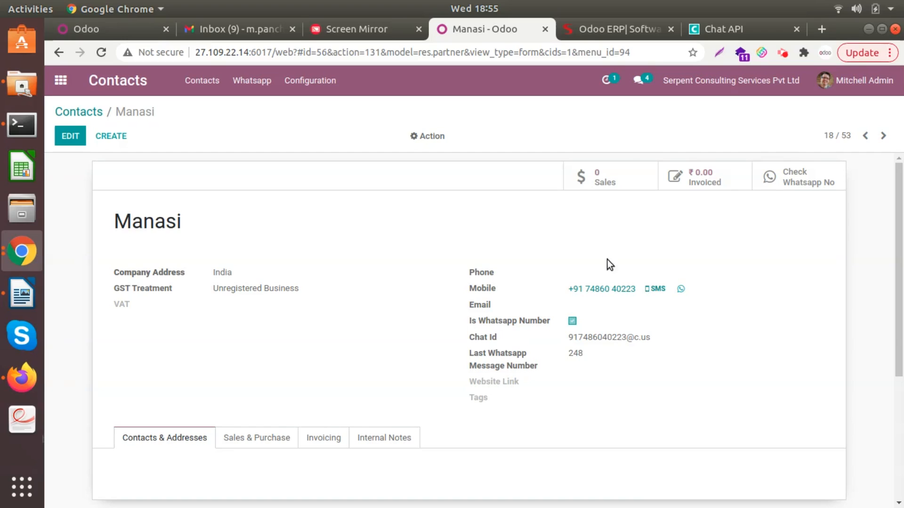
Switch to Screen Mirror and check the WhatsApp Business chat on the phone for the sent message.
click(343, 29)
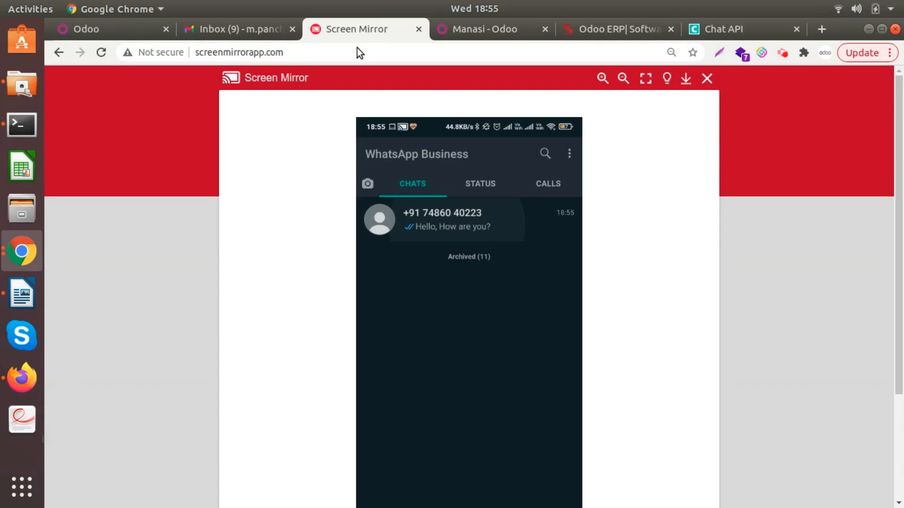
click(462, 203)
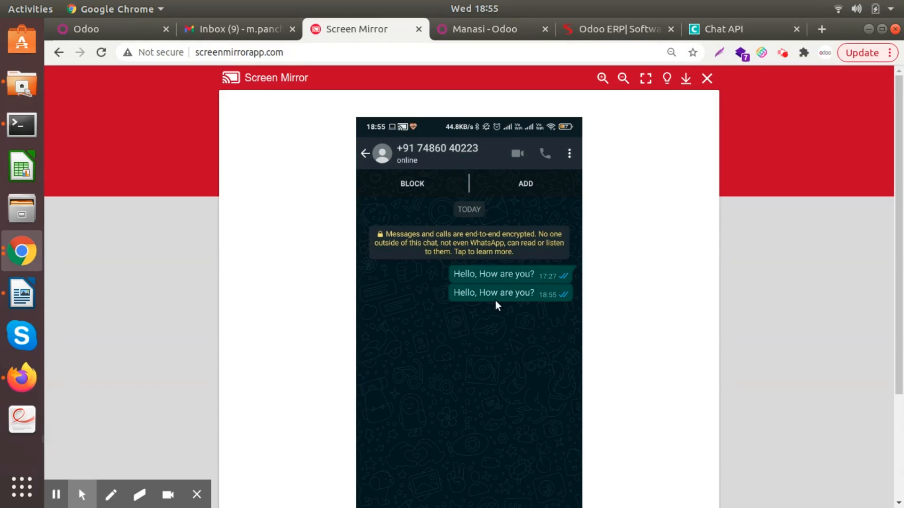
click(196, 494)
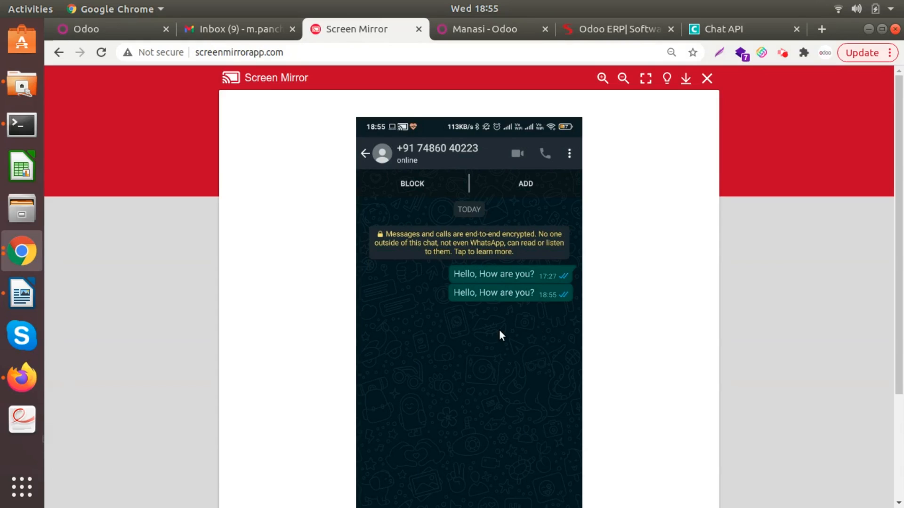
Return to Odoo and open the Whatsapp Message Log in Contacts.
click(464, 38)
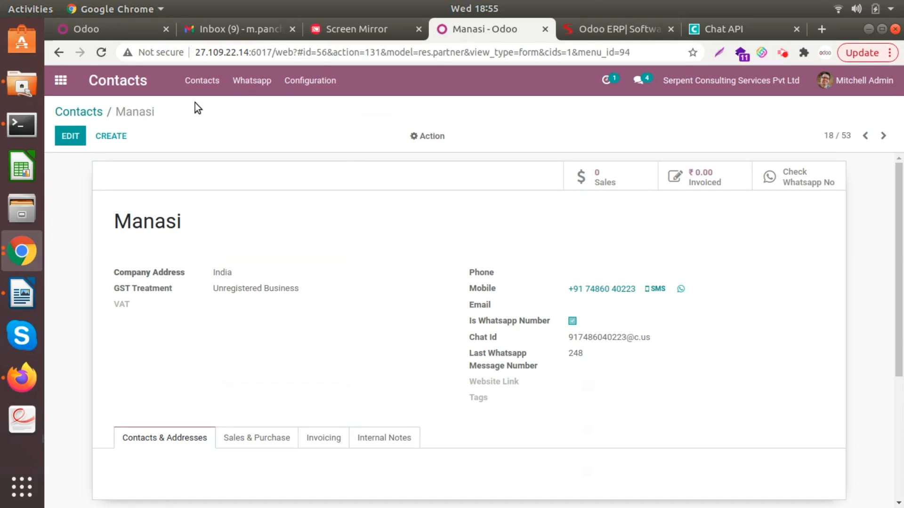
click(250, 86)
click(284, 130)
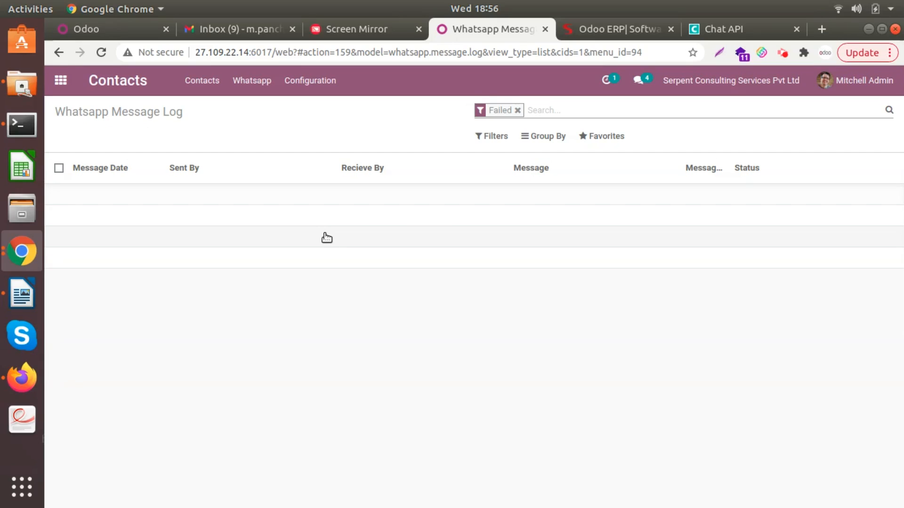
Clear the Failed filter to view the whole Whatsapp Message Log and open the Whatsapp Templates list.
key(BackSpace)
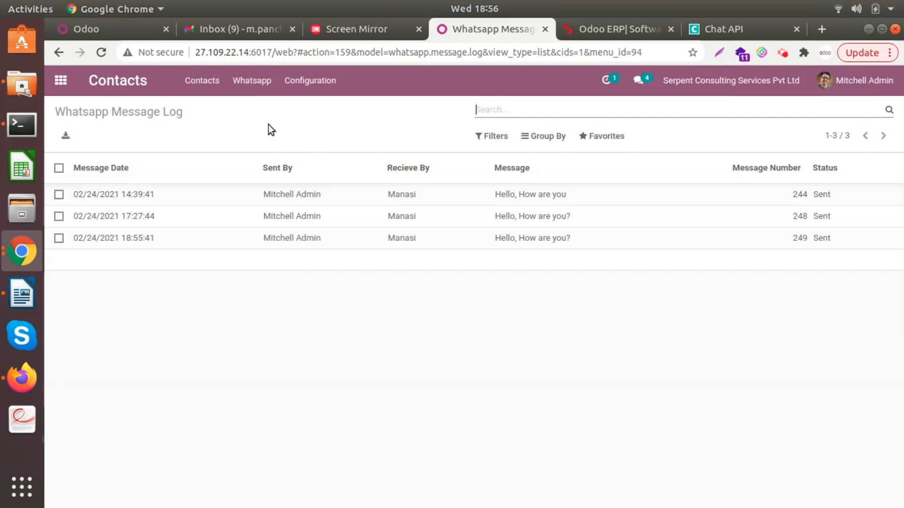
click(252, 83)
click(291, 143)
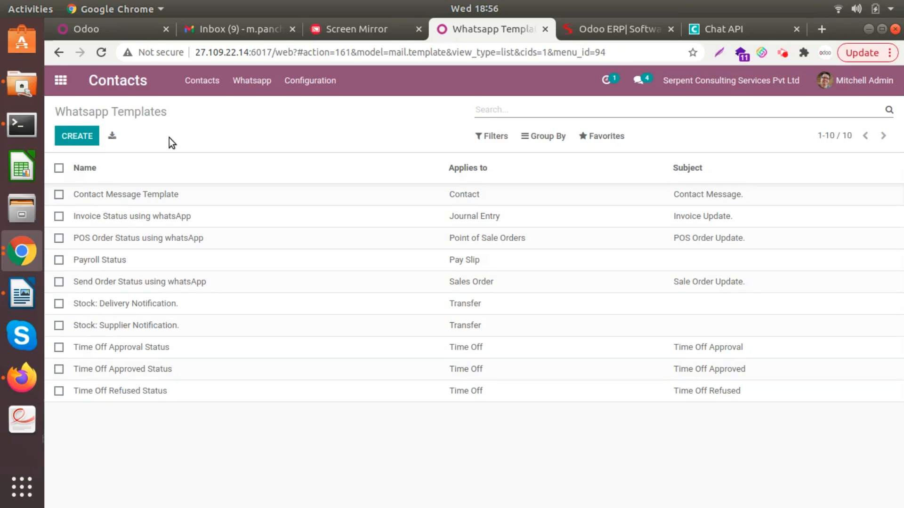
Start a new quotation in Sales for the WhatsApp contact and check the customer's record without changing it.
click(60, 80)
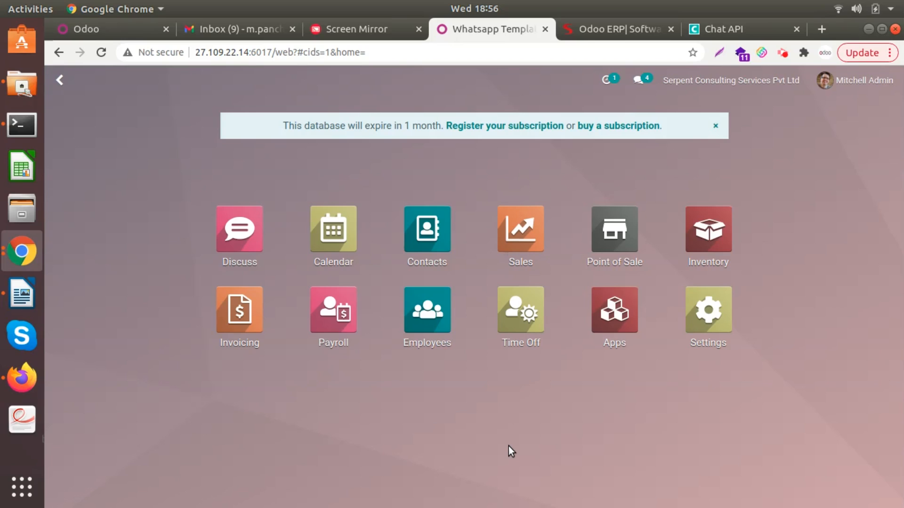
click(522, 258)
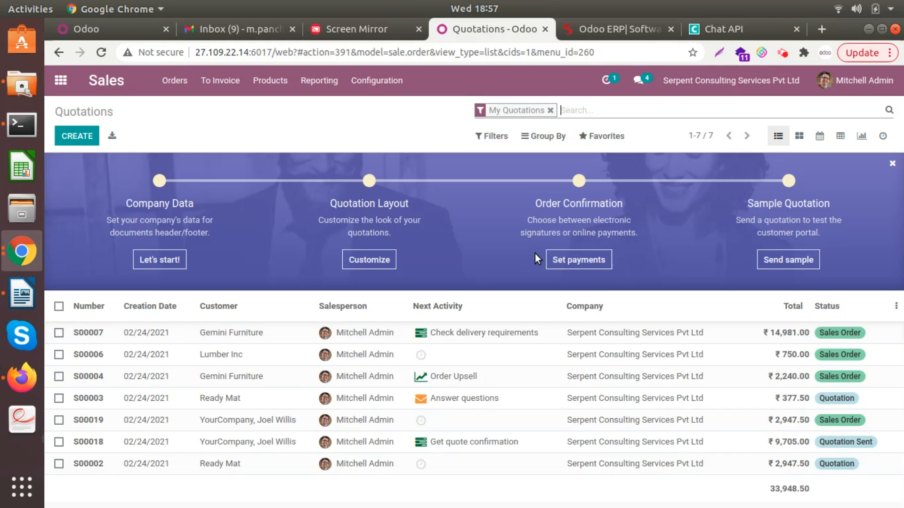
click(65, 138)
text(Mana)
click(263, 322)
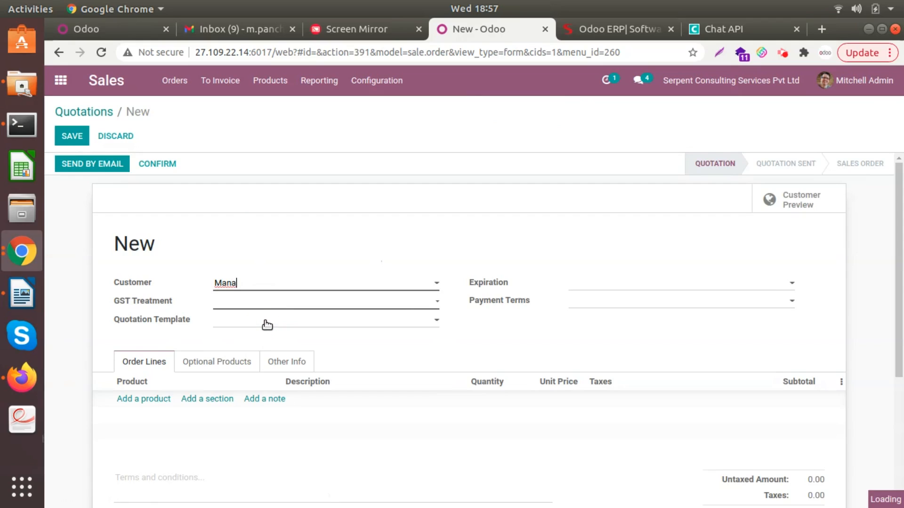
click(451, 288)
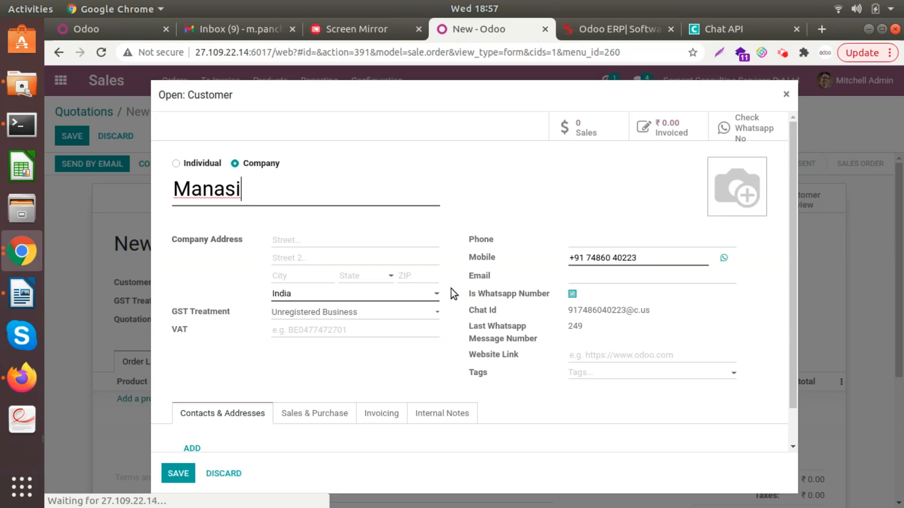
click(226, 472)
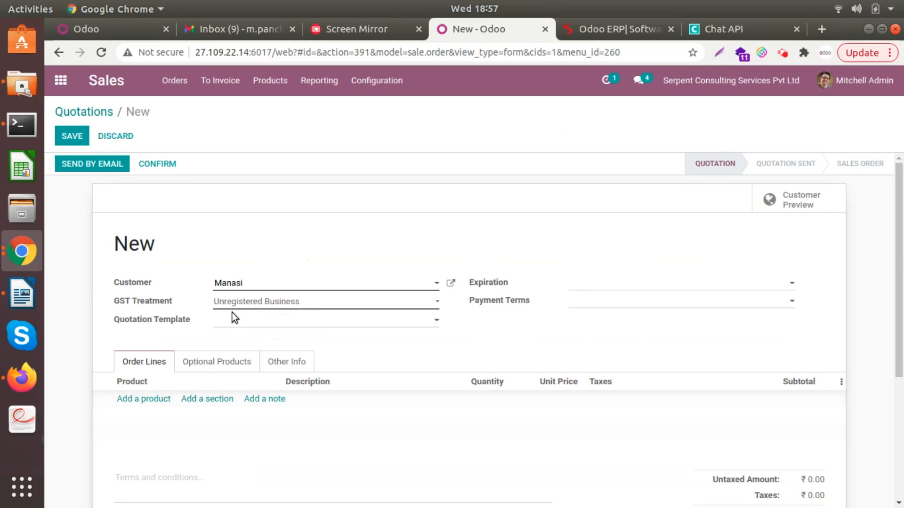
Add 10 units of [CONS_0002] Simple Pen to the quotation, save it and confirm the order.
click(154, 399)
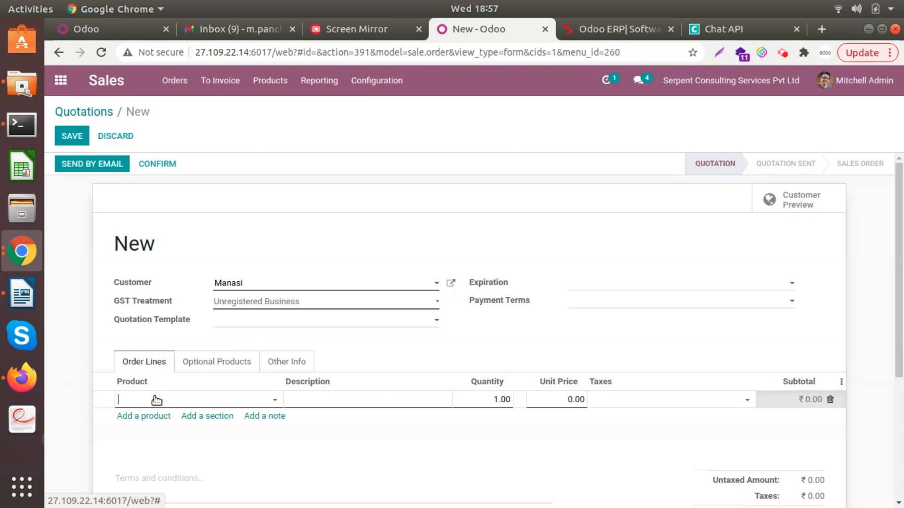
click(155, 399)
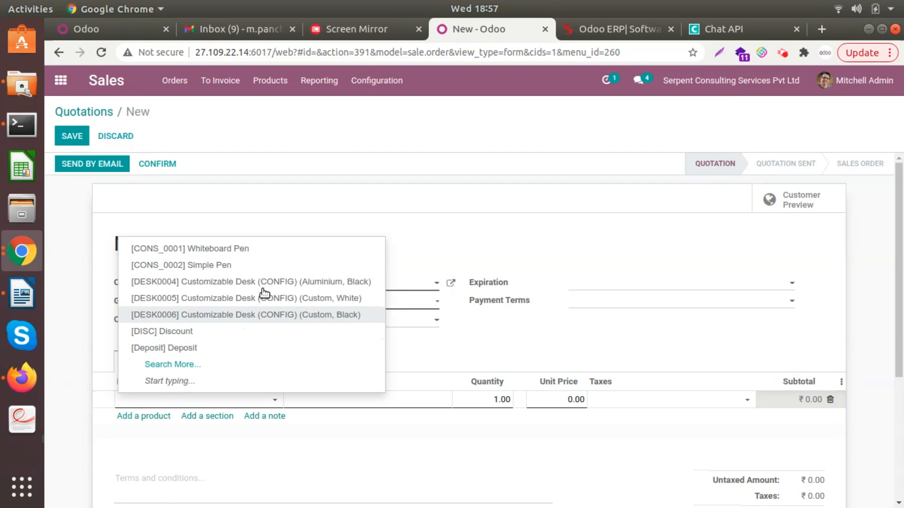
click(252, 265)
click(478, 397)
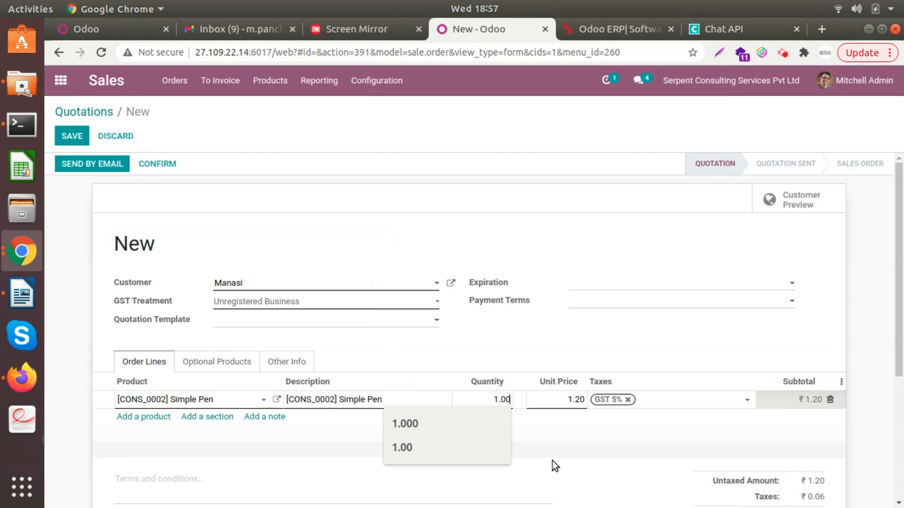
text(0)
click(70, 137)
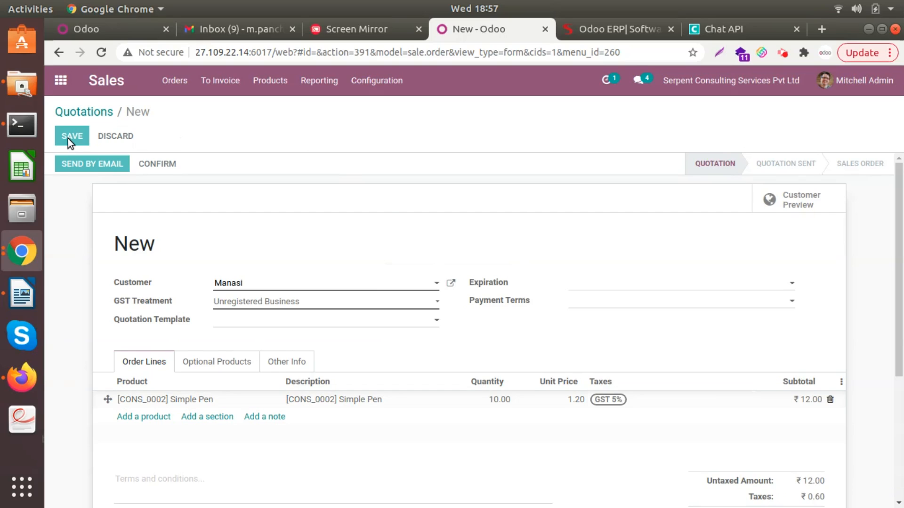
click(152, 162)
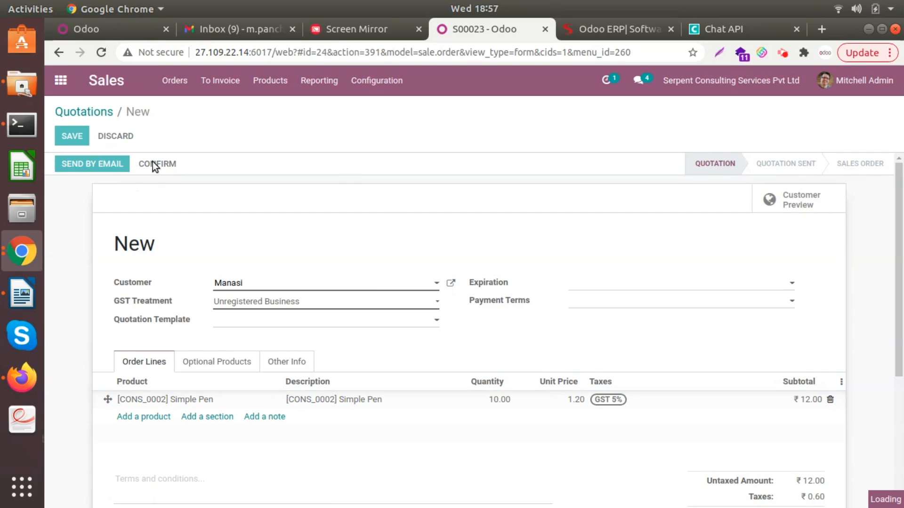
click(163, 165)
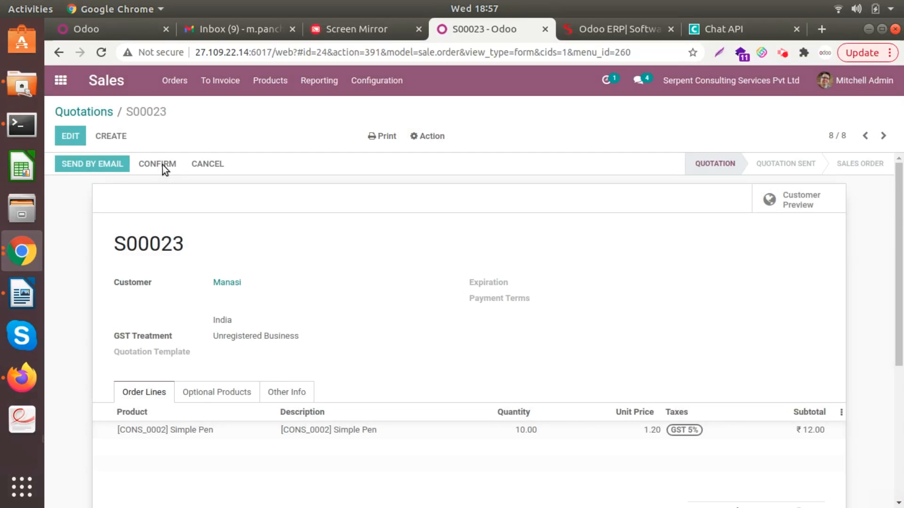
Switch to Screen Mirror and check the WhatsApp chat for the order confirmation and delivery messages.
click(335, 24)
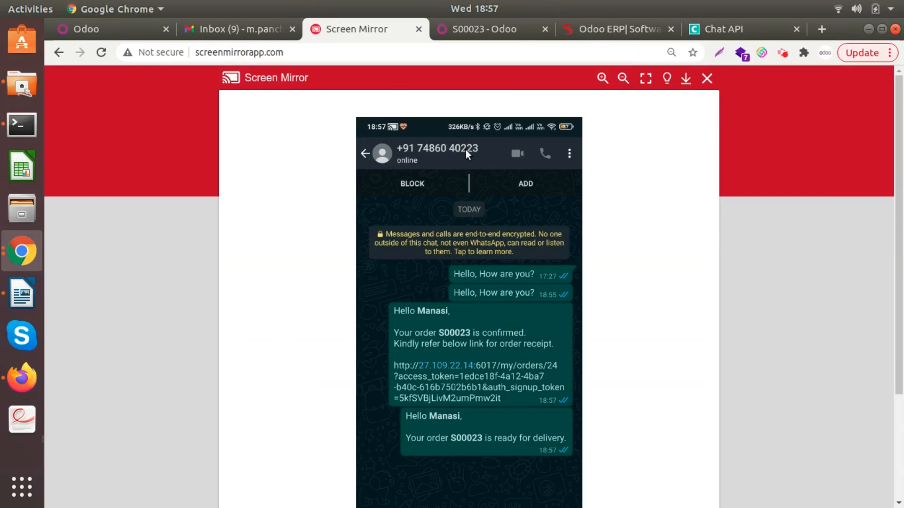
scroll(504, 306, down, 1)
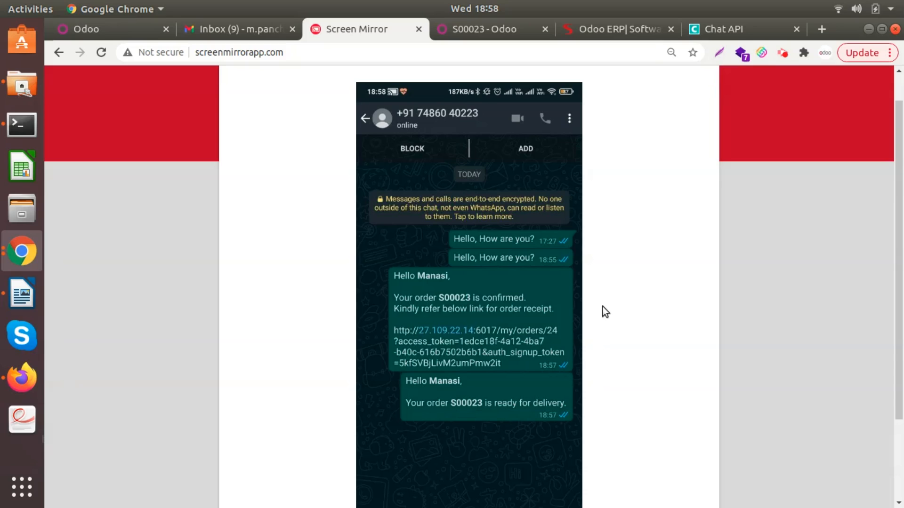
scroll(603, 306, down, 3)
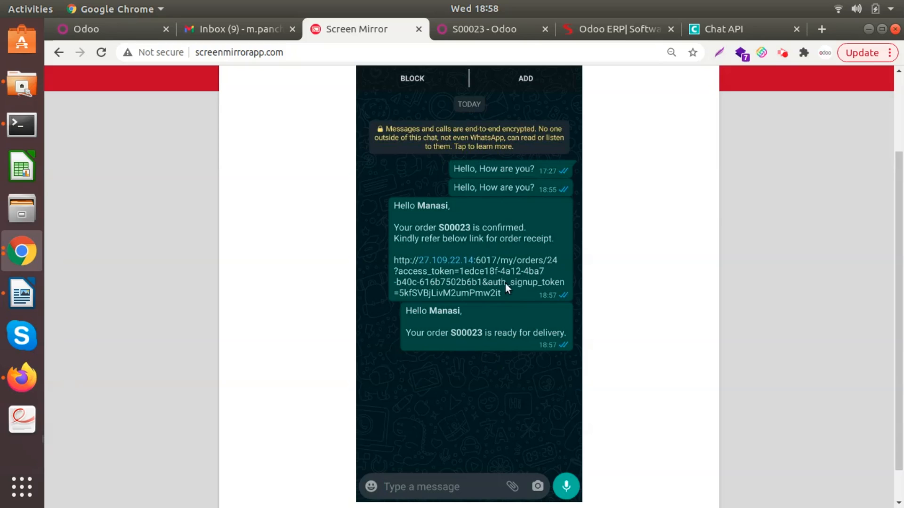
Return to Odoo and open the contact's ready delivery order for the new sales order in Inventory.
click(481, 30)
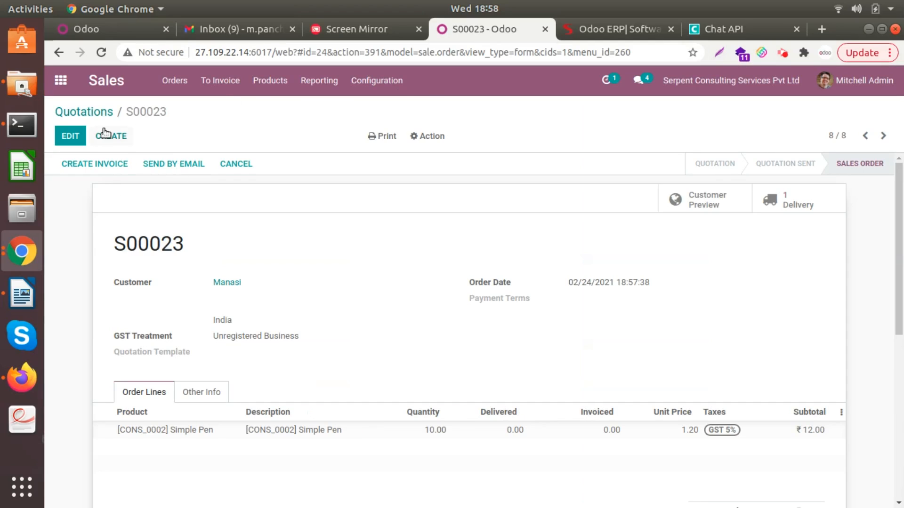
click(61, 82)
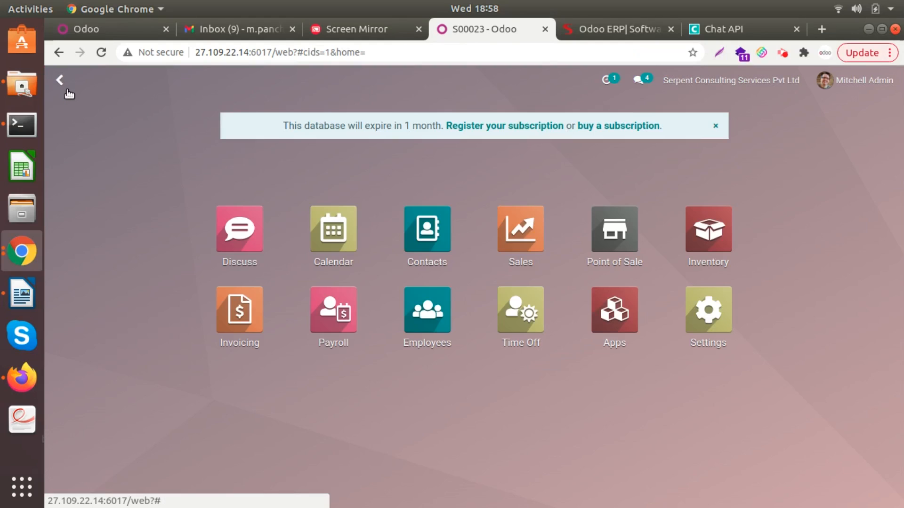
click(579, 390)
click(681, 269)
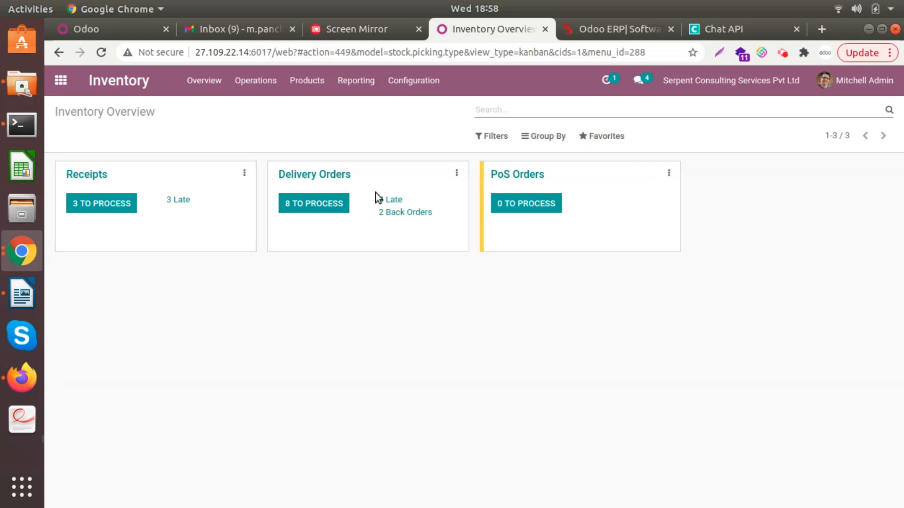
click(336, 207)
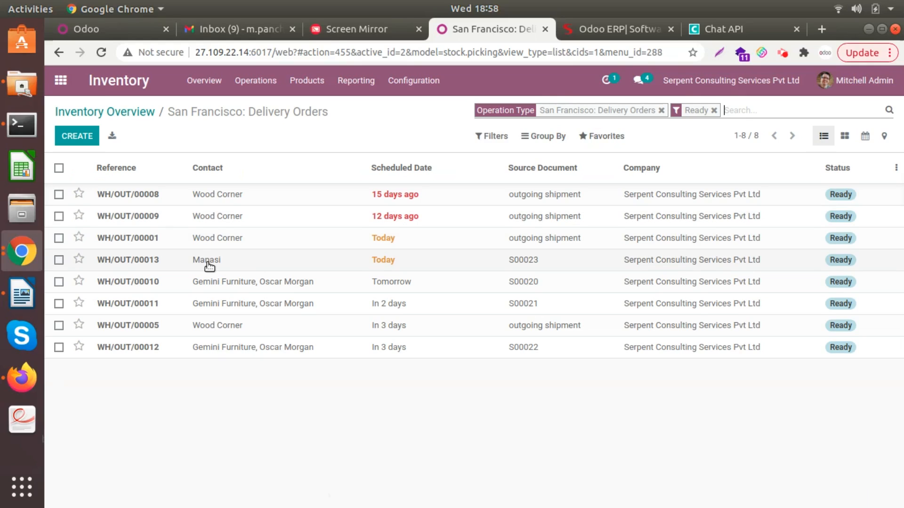
click(207, 260)
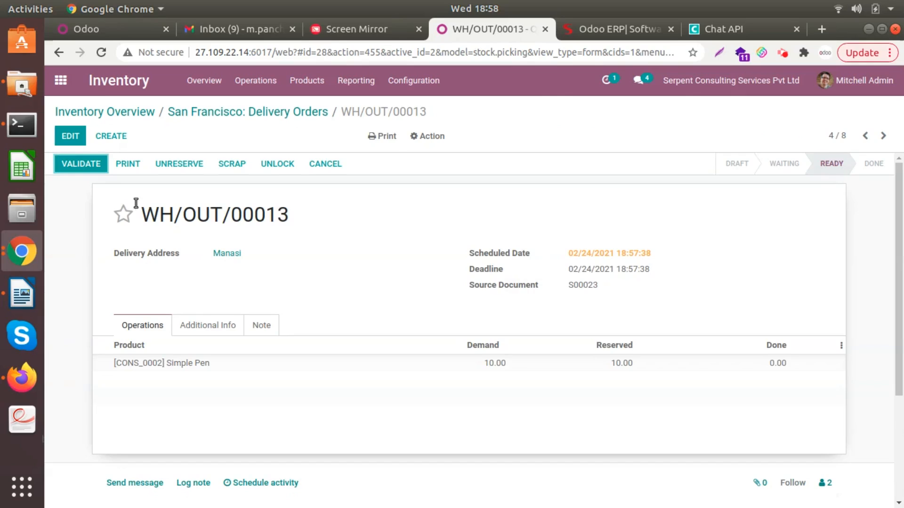
Validate the delivery order for all quantities with SMS confirmation and check the WhatsApp chat in Screen Mirror.
click(92, 165)
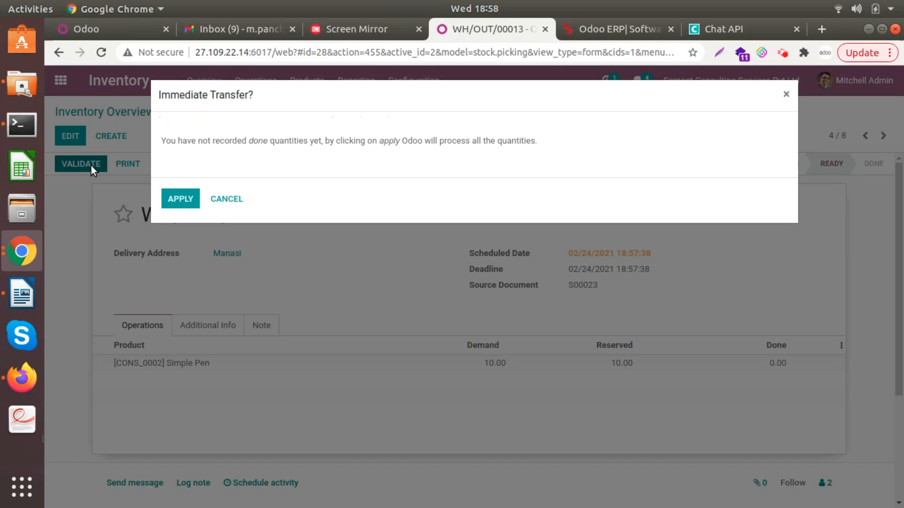
click(188, 202)
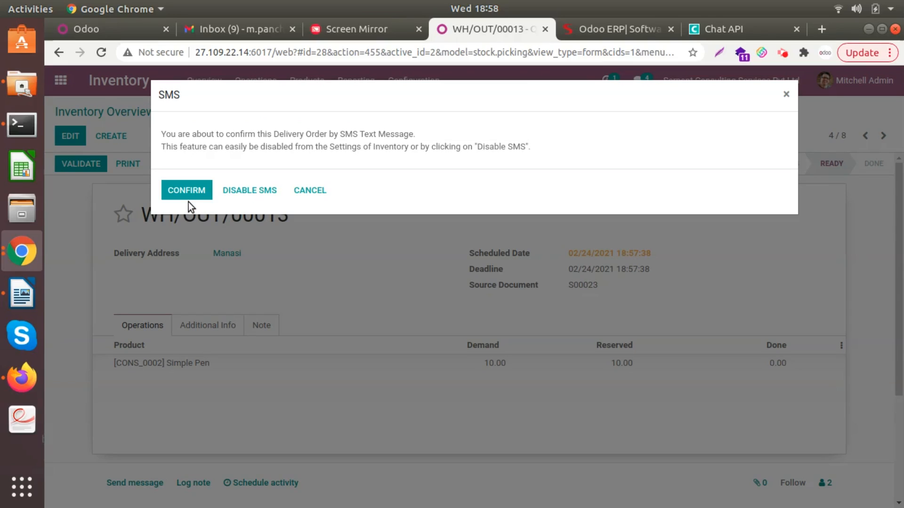
click(199, 195)
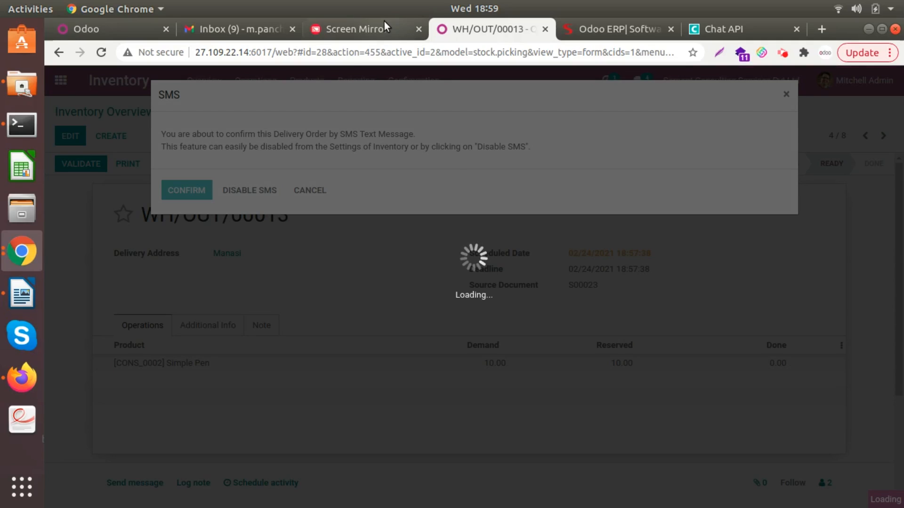
click(384, 27)
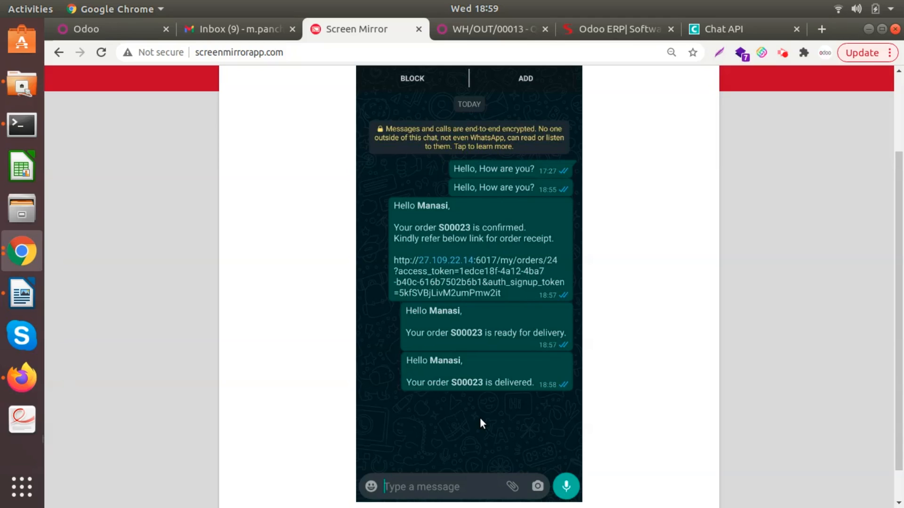
Return to Odoo and create a customer invoice in Invoicing with the WhatsApp contact as the customer.
click(521, 24)
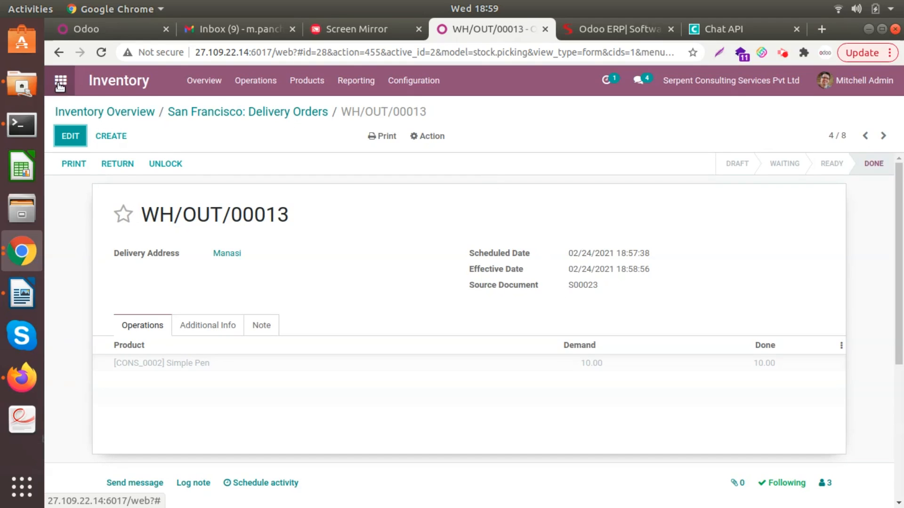
click(60, 83)
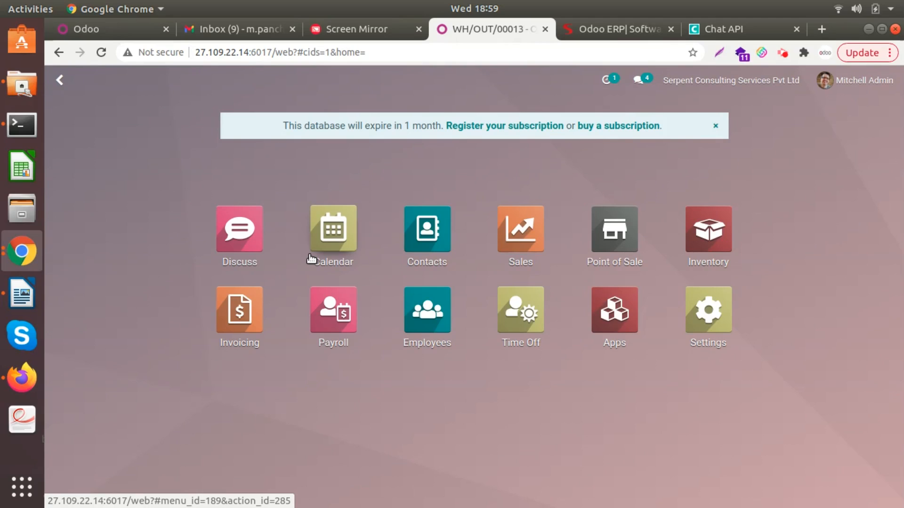
click(260, 322)
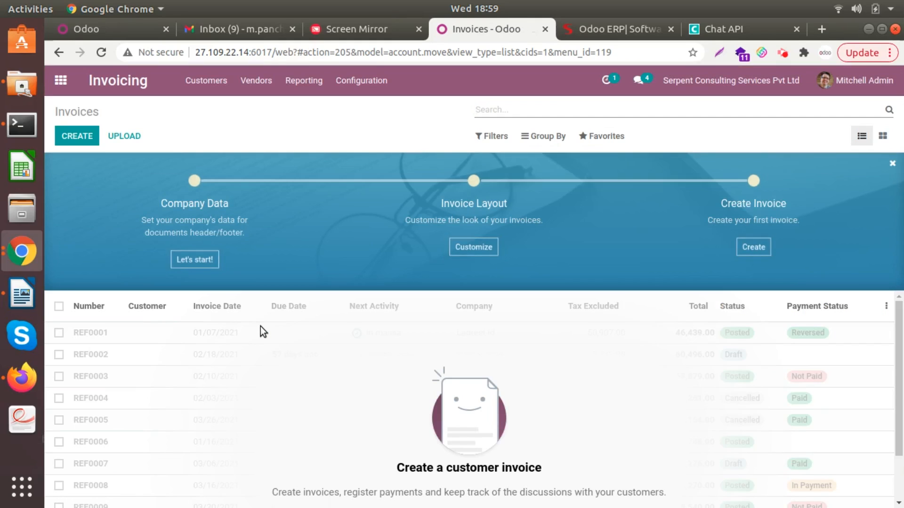
click(78, 136)
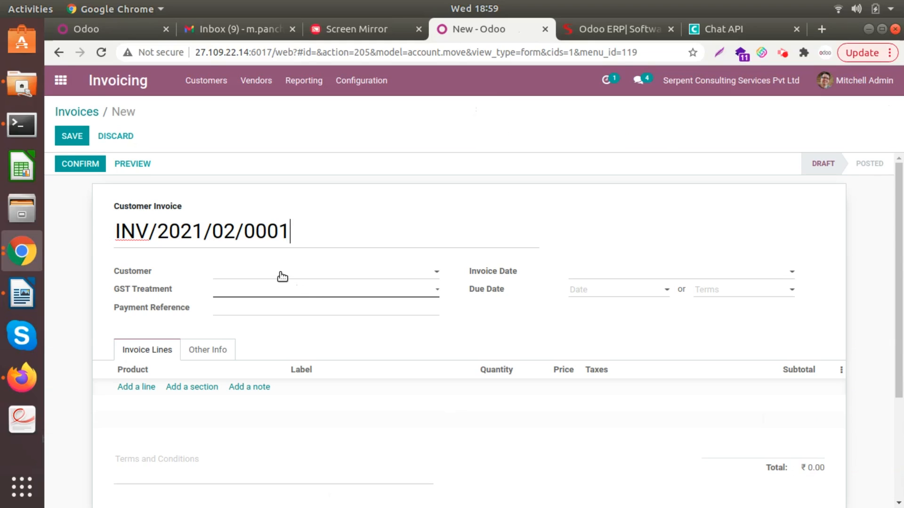
click(282, 274)
text(Man)
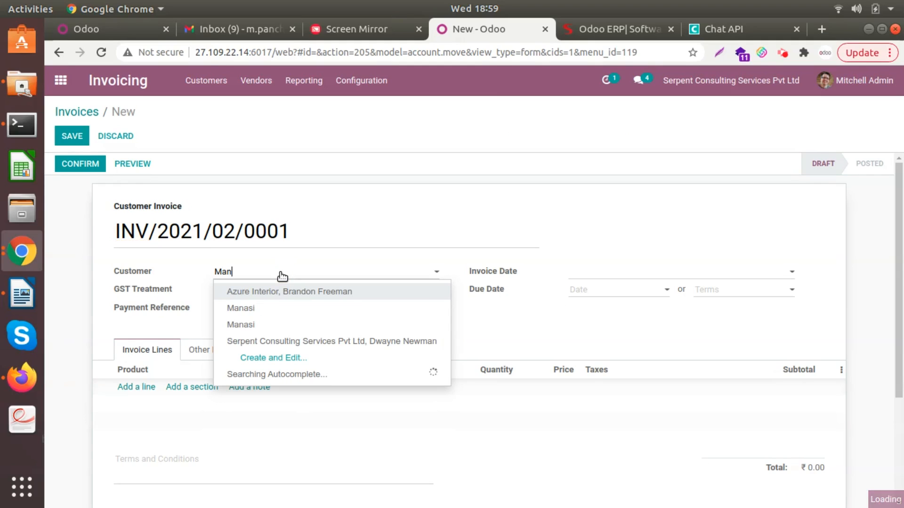
click(263, 325)
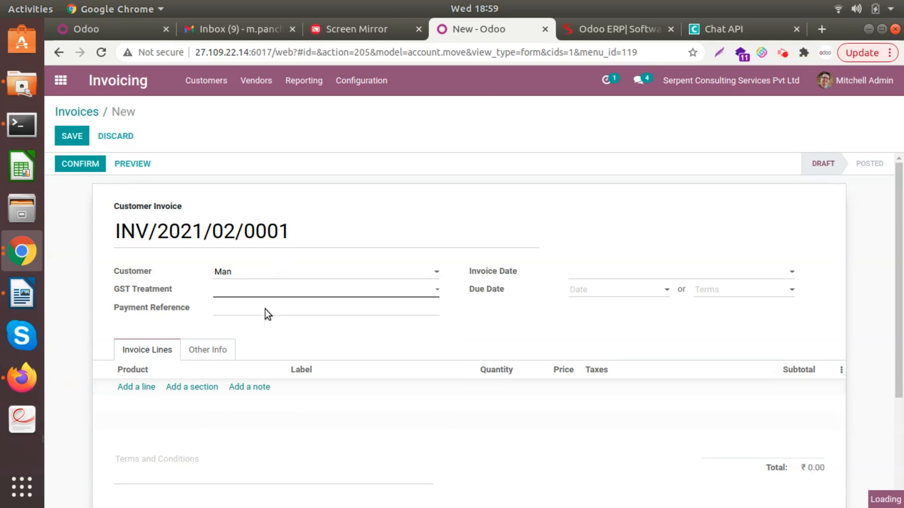
Add an invoice line for [CONS_0002] Simple Pen with a quantity of 10.
click(145, 387)
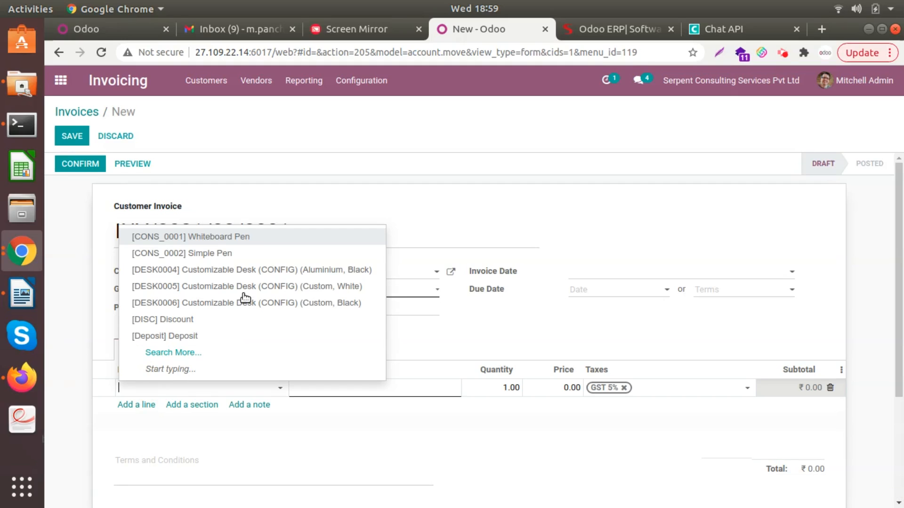
click(459, 332)
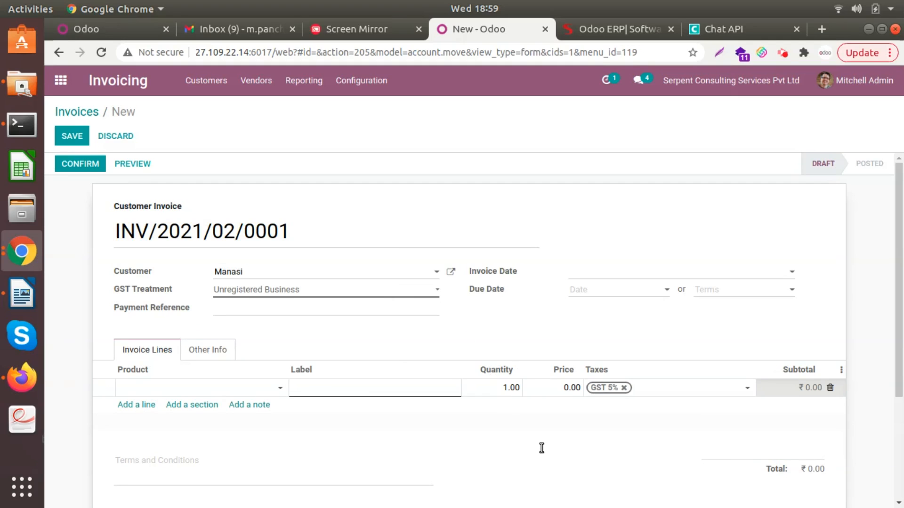
key(Tab)
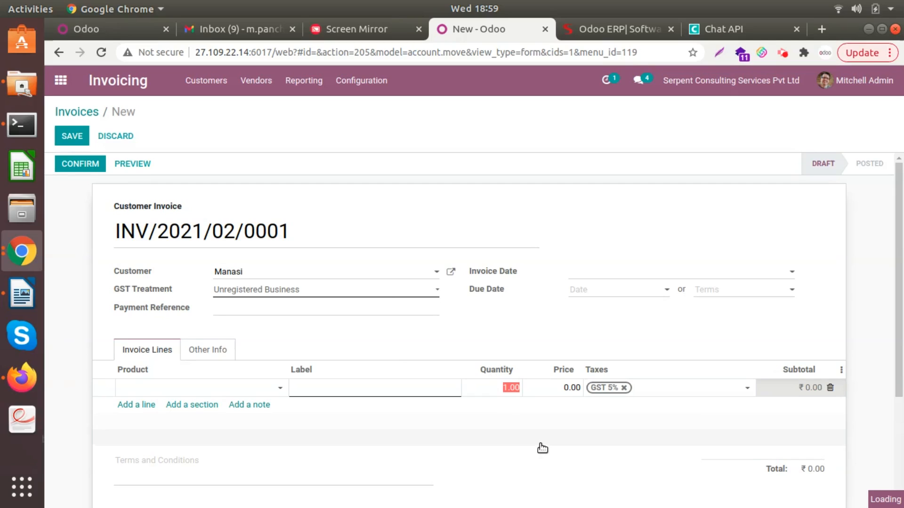
text(10)
click(527, 217)
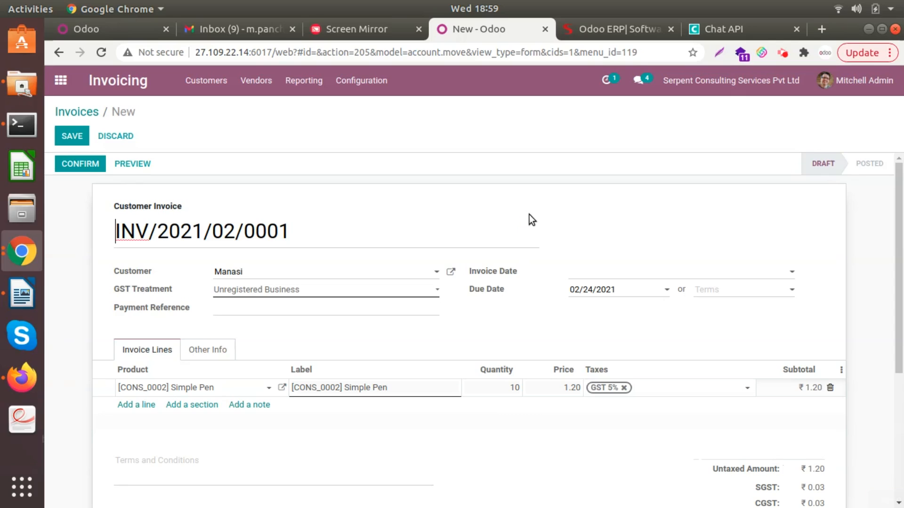
Save the new customer invoice and try to confirm it.
click(626, 388)
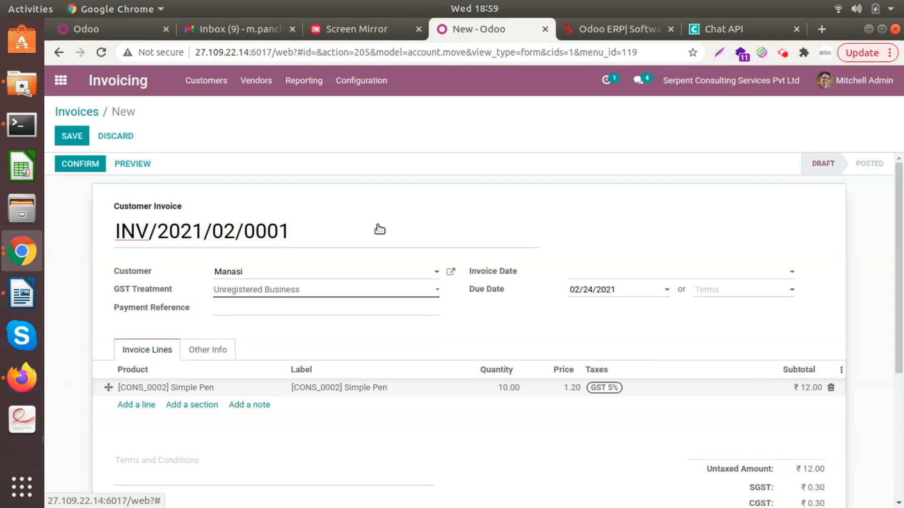
click(72, 137)
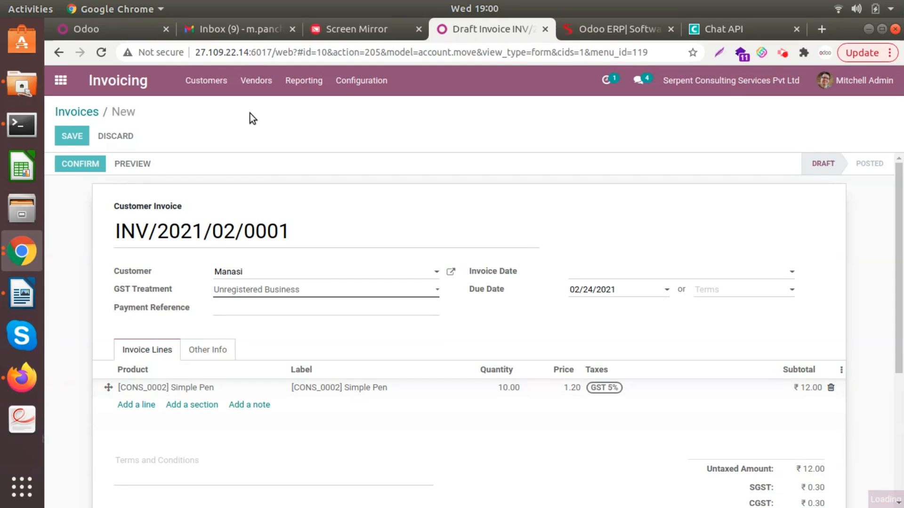
click(74, 165)
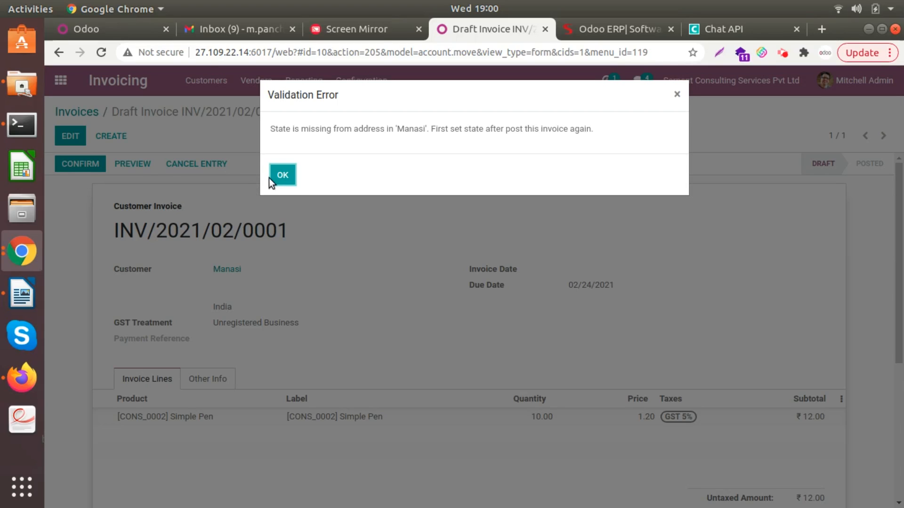
click(278, 178)
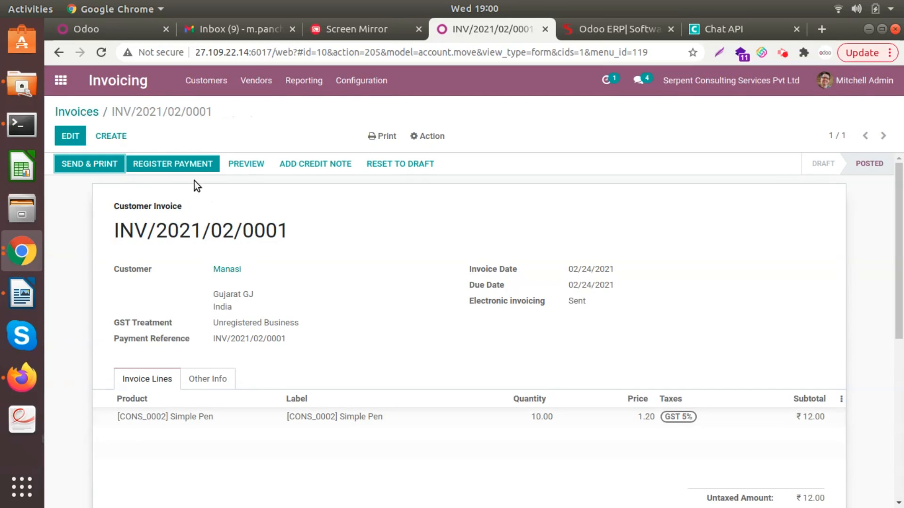
Register a payment of ₹5 on the posted invoice INV/2021/02/0001.
click(187, 167)
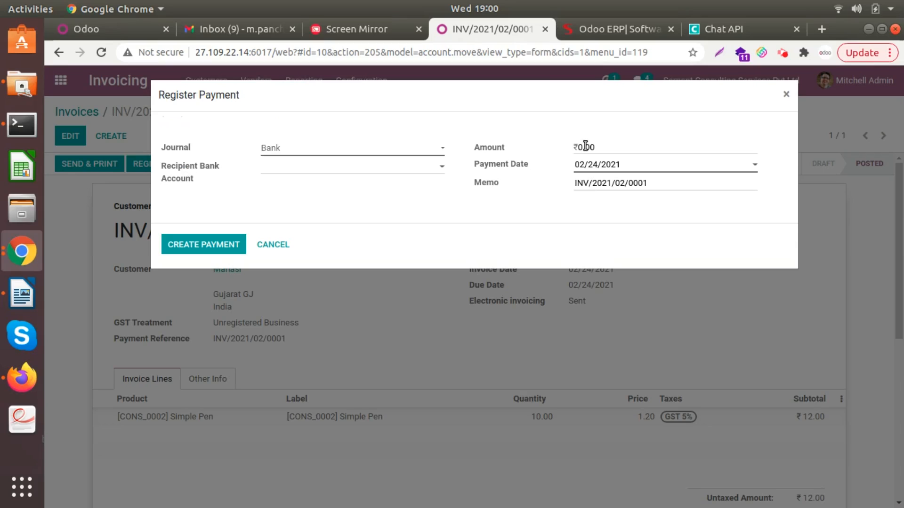
key(BackSpace)
text(5)
click(214, 240)
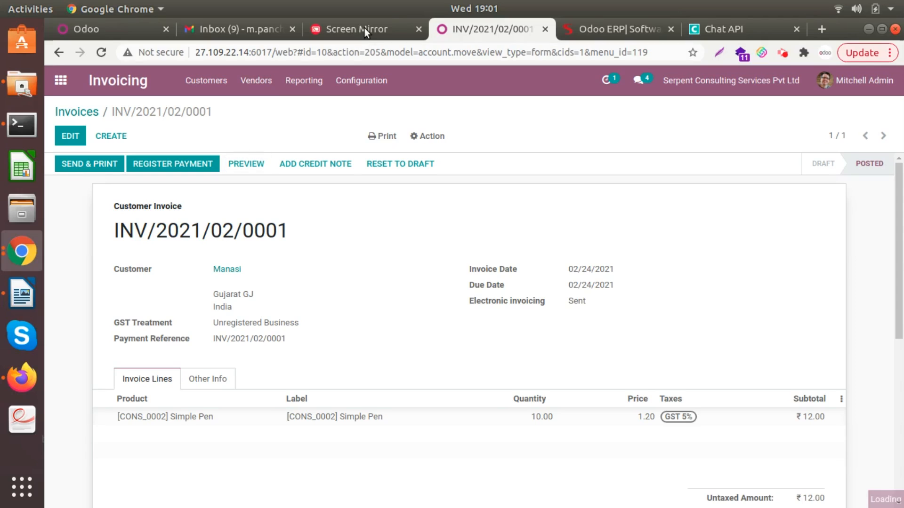
Check the invoice payment message in the WhatsApp chat in Screen Mirror, then review the invoice's payment status in Odoo.
click(367, 27)
scroll(548, 283, down, 1)
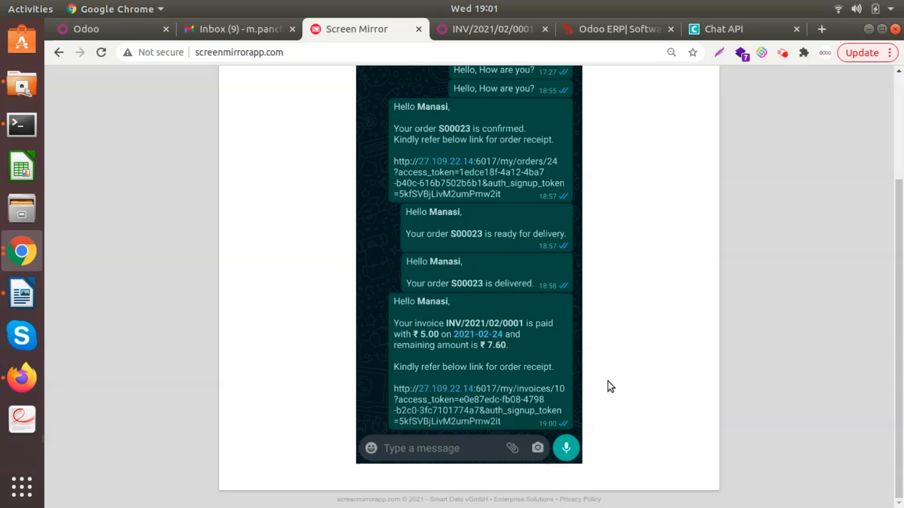
click(488, 30)
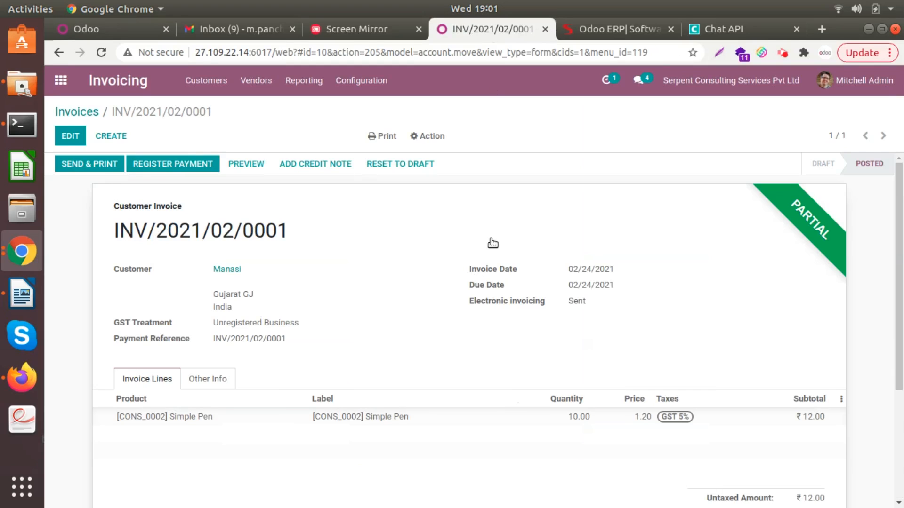
scroll(367, 344, down, 1)
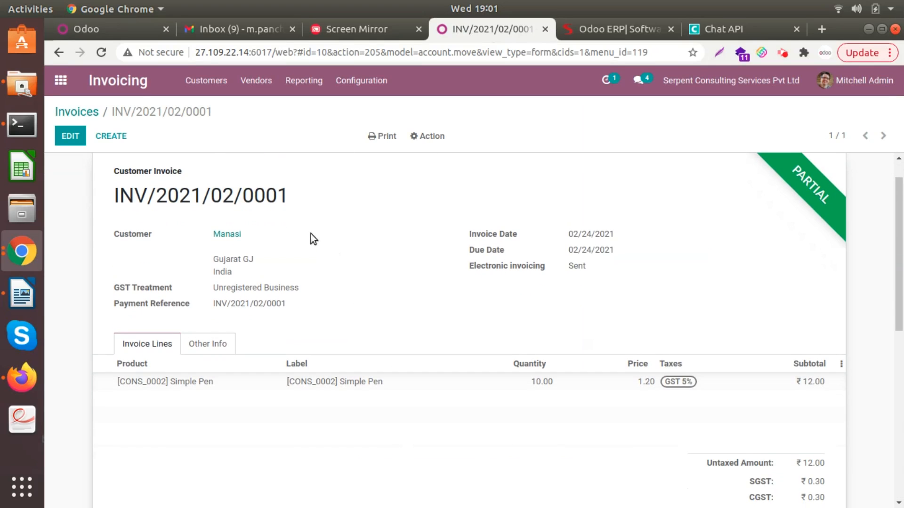
View the invoice list, return to the Odoo apps overview, and check the latest WhatsApp chat message in Screen Mirror.
click(86, 115)
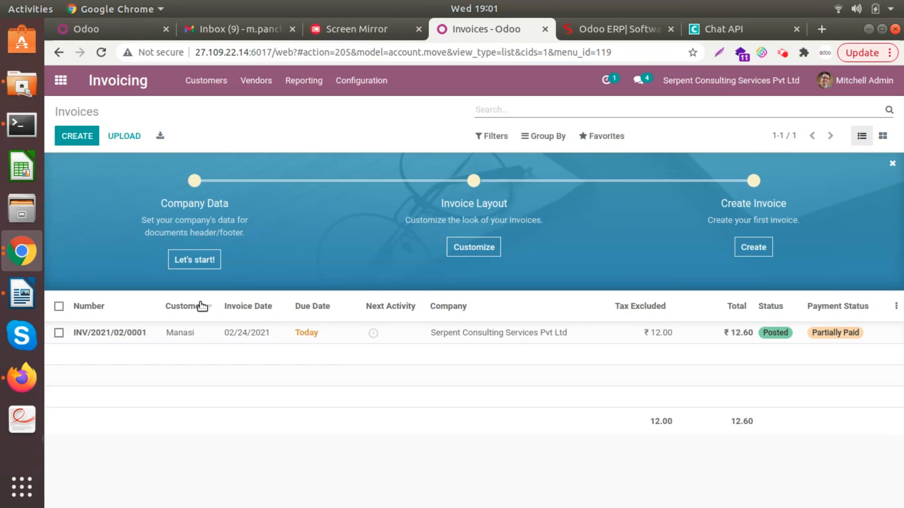
click(63, 82)
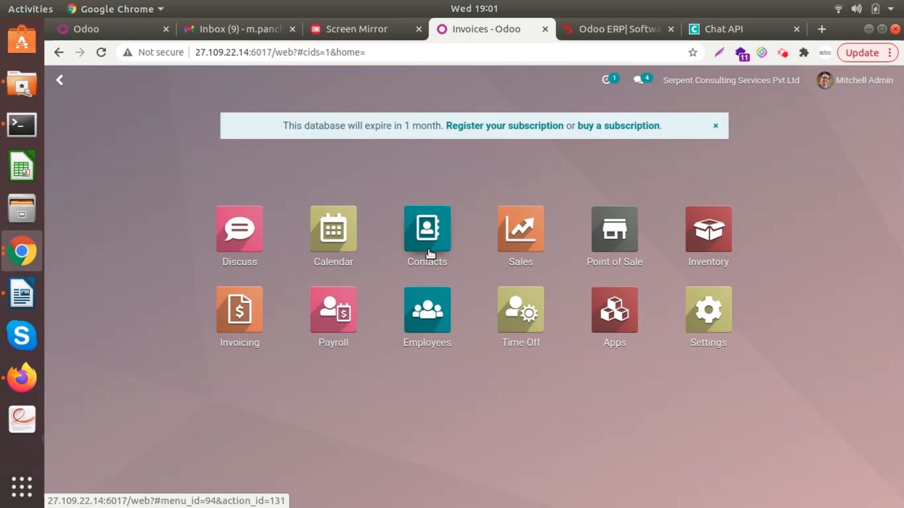
click(364, 28)
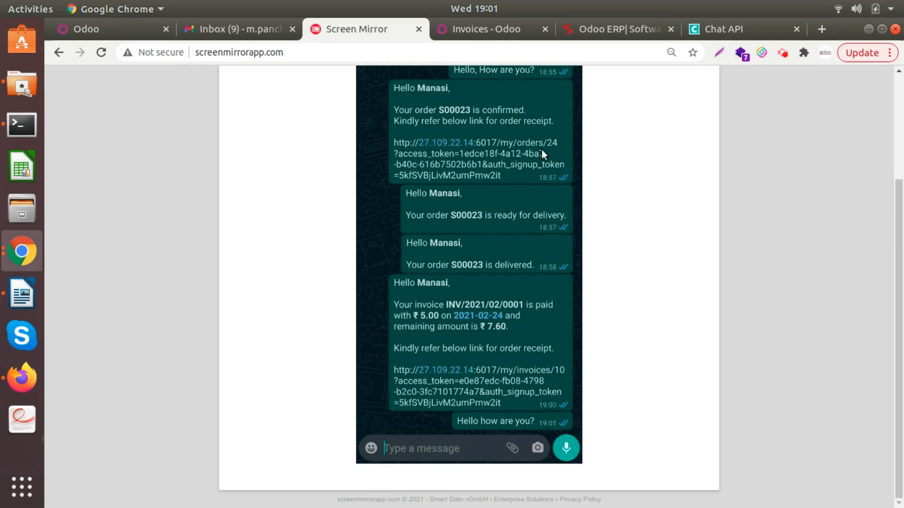
Return to Odoo and open the Scheduled Actions list in the technical settings.
click(508, 30)
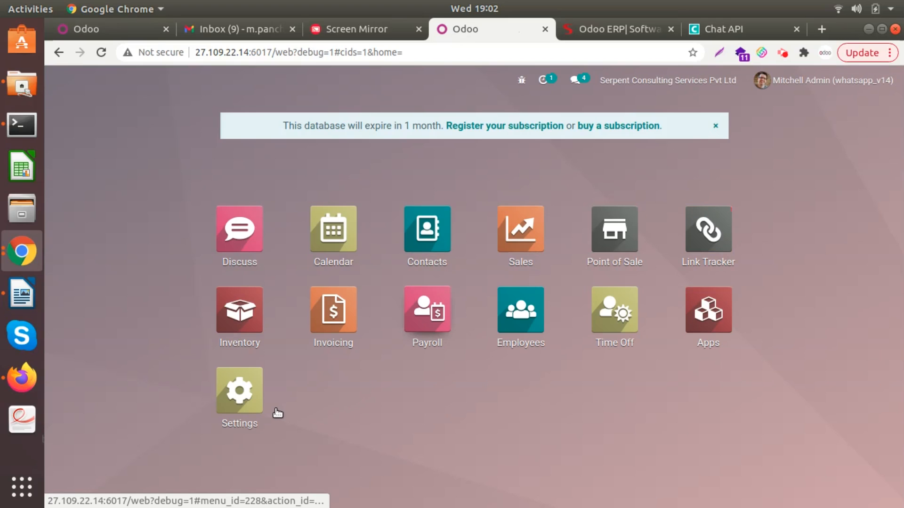
click(276, 410)
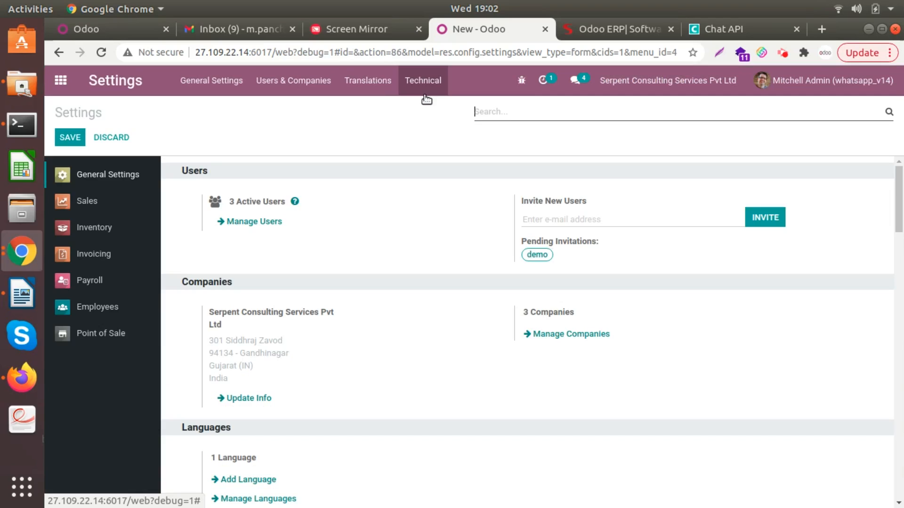
click(427, 94)
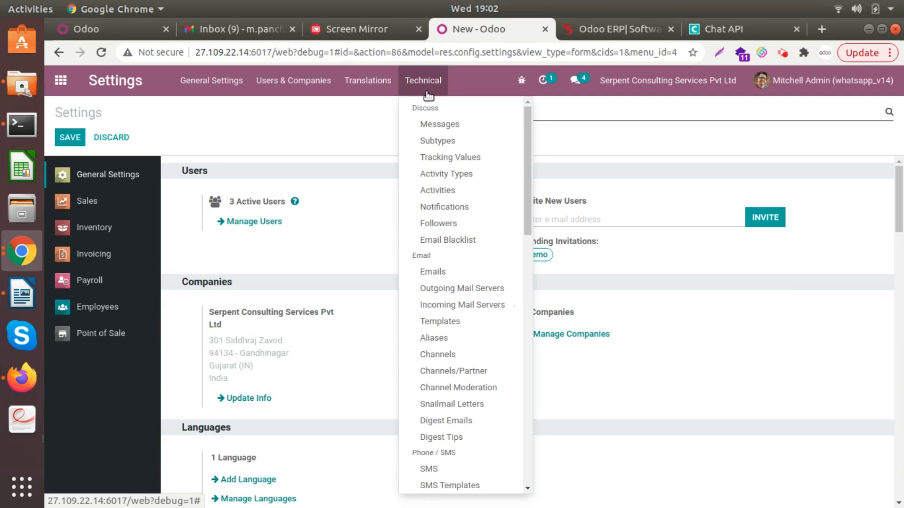
scroll(468, 278, down, 5)
scroll(469, 281, down, 4)
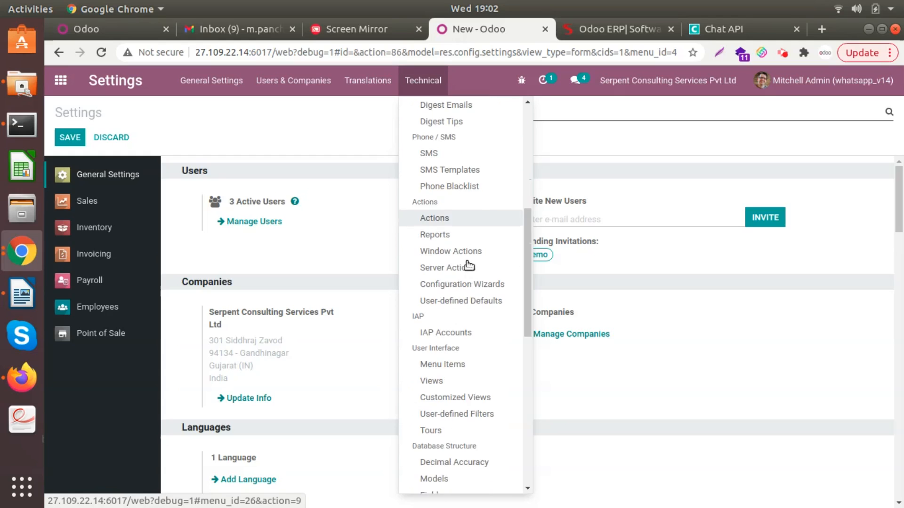
scroll(470, 322, down, 5)
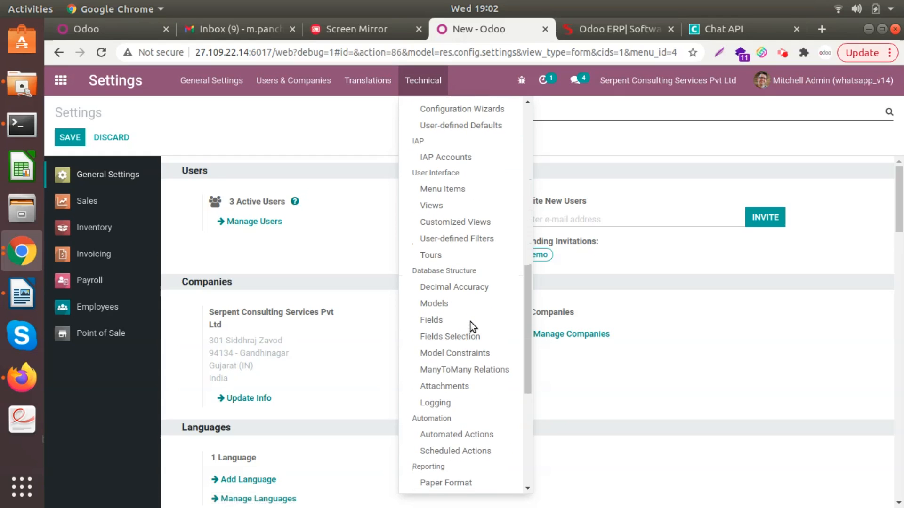
click(474, 277)
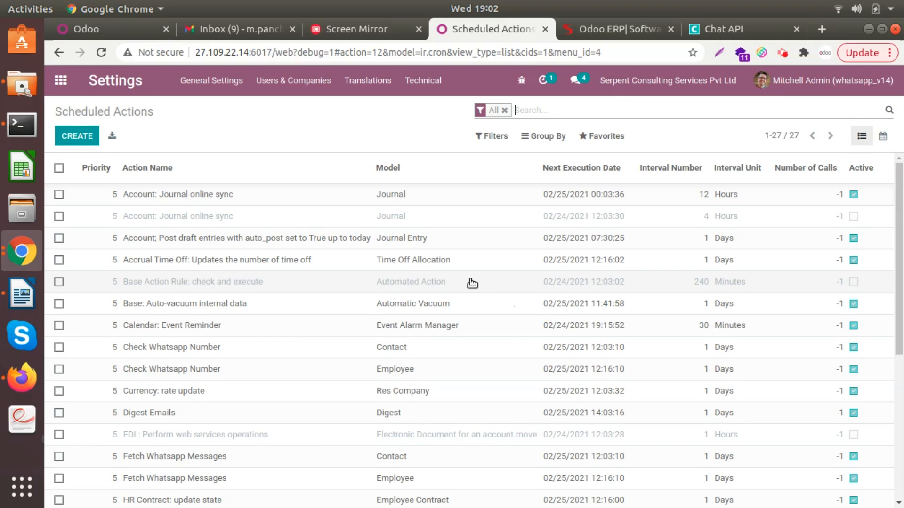
Manually run the Fetch Whatsapp Messages scheduled action for the Contact model.
scroll(301, 296, down, 3)
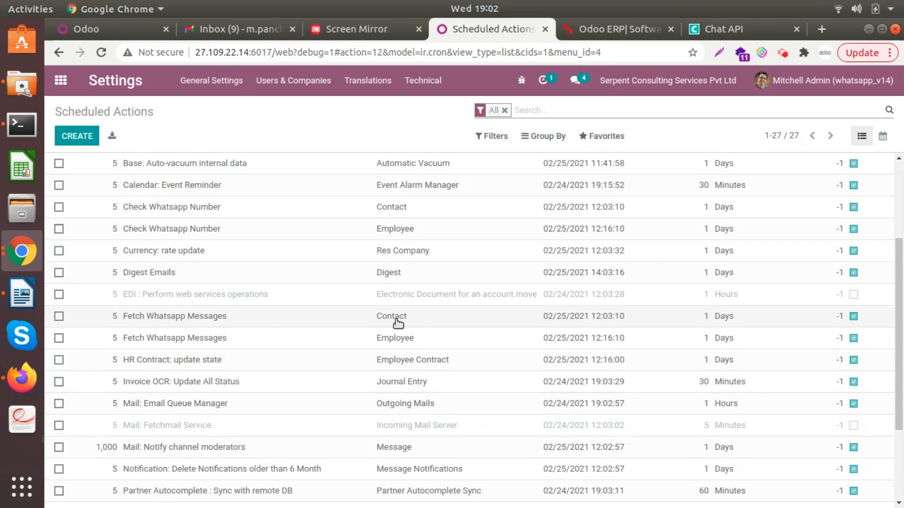
click(410, 320)
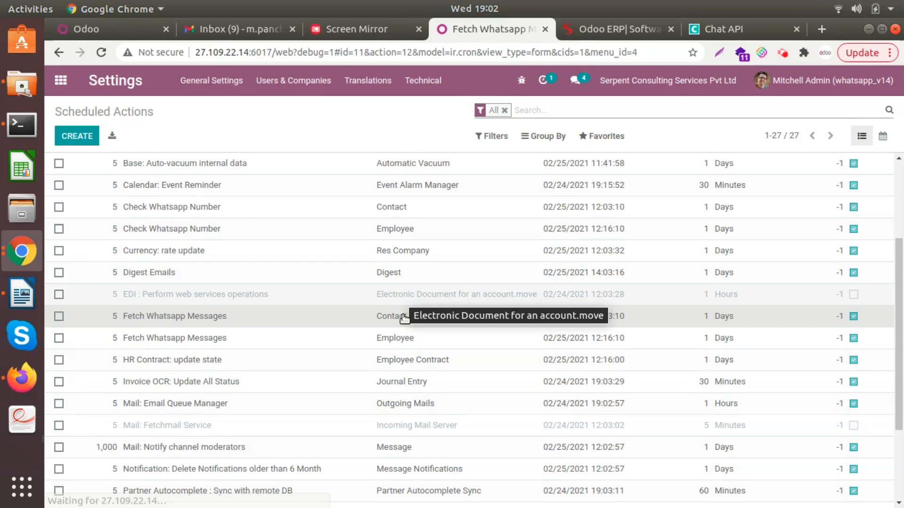
click(90, 169)
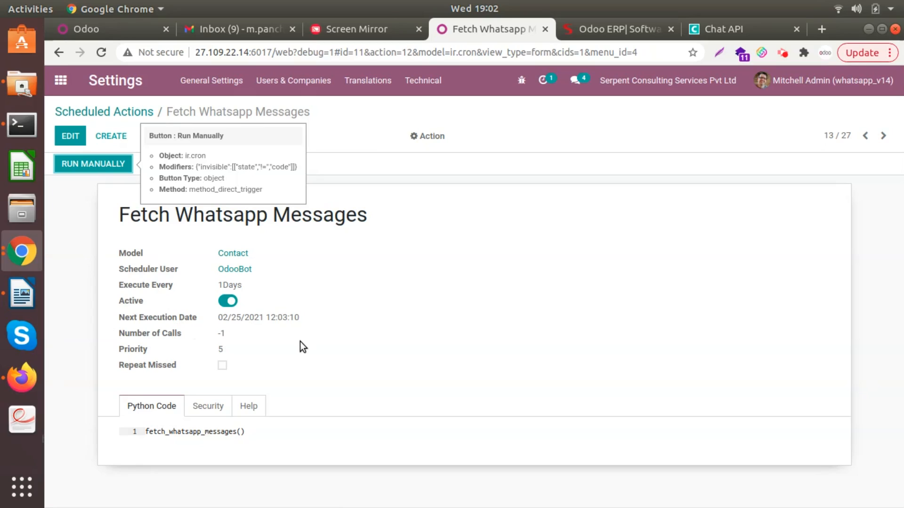
Open the WhatsApp contact with the Indian mobile number in Contacts and examine its message log.
click(66, 87)
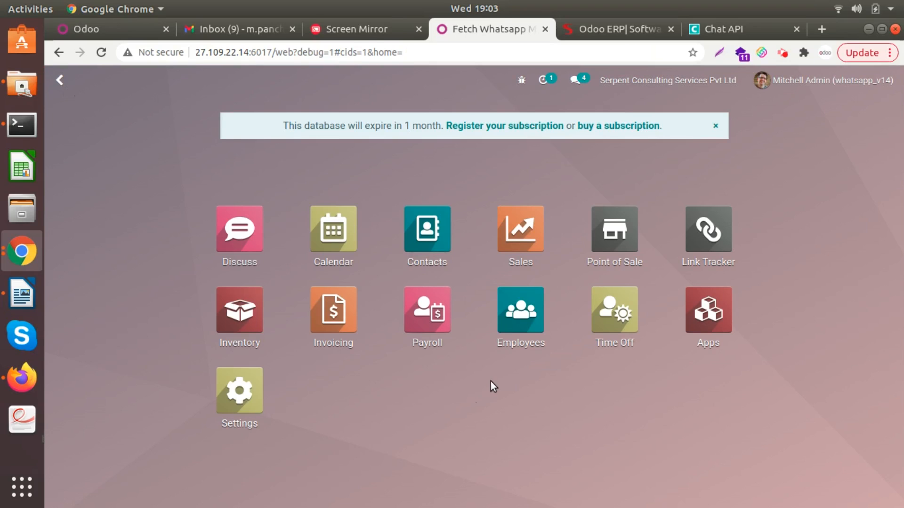
click(441, 221)
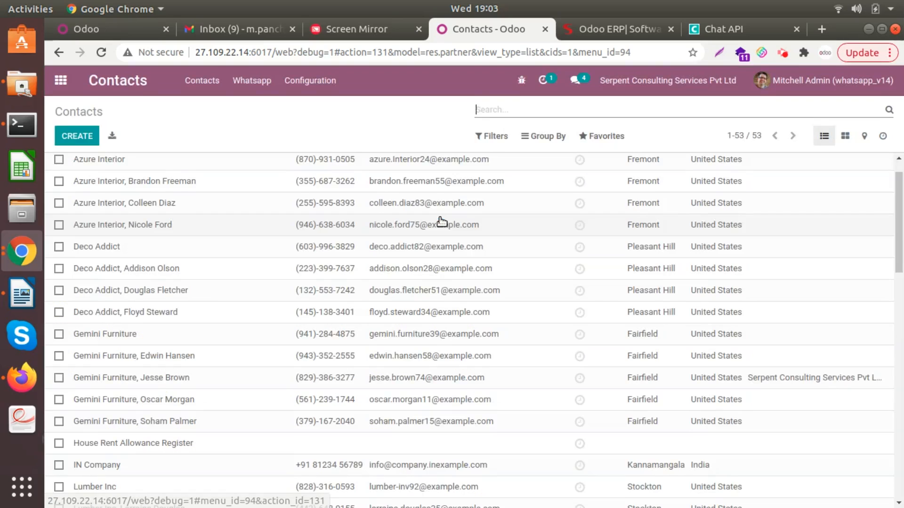
scroll(185, 327, down, 3)
scroll(185, 327, down, 3)
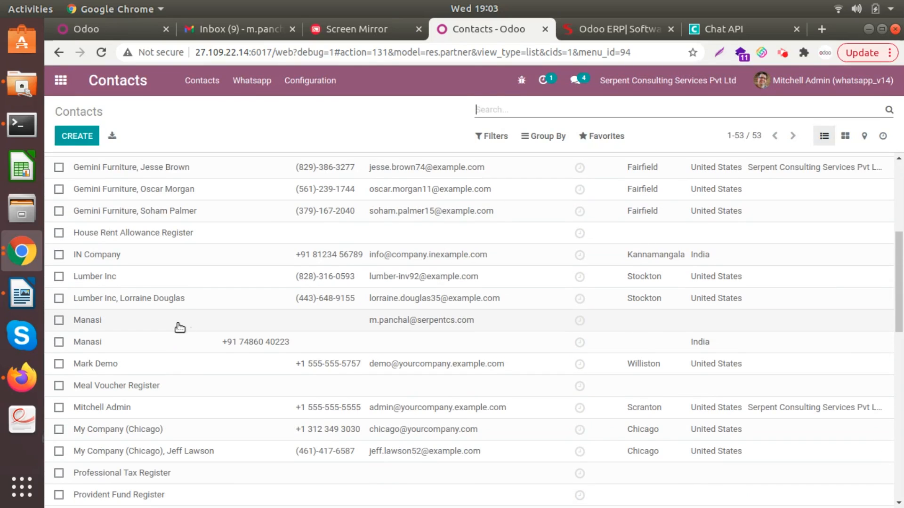
click(224, 348)
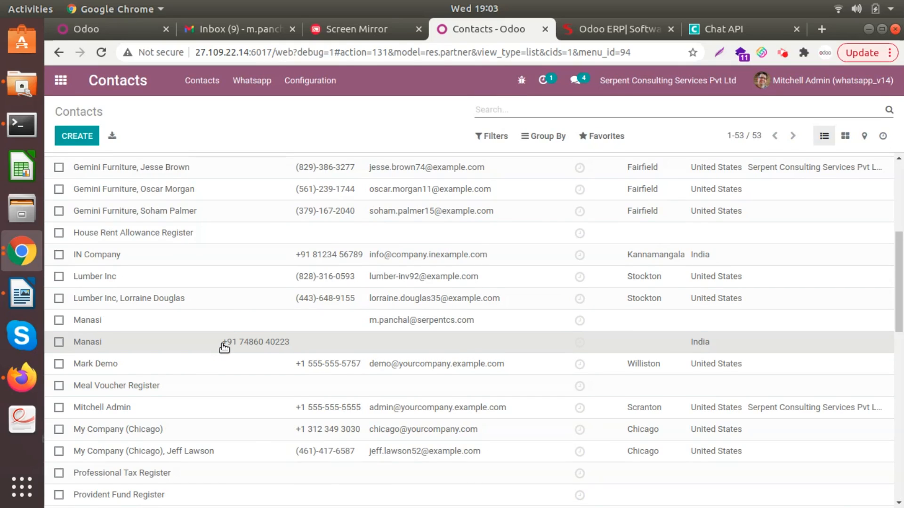
scroll(221, 343, down, 5)
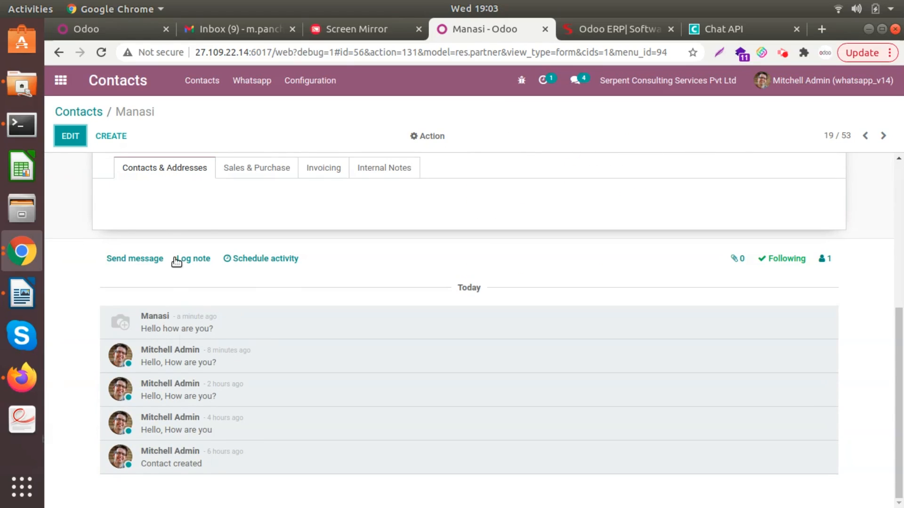
Open the Shop configuration in Point of Sale for editing.
click(60, 80)
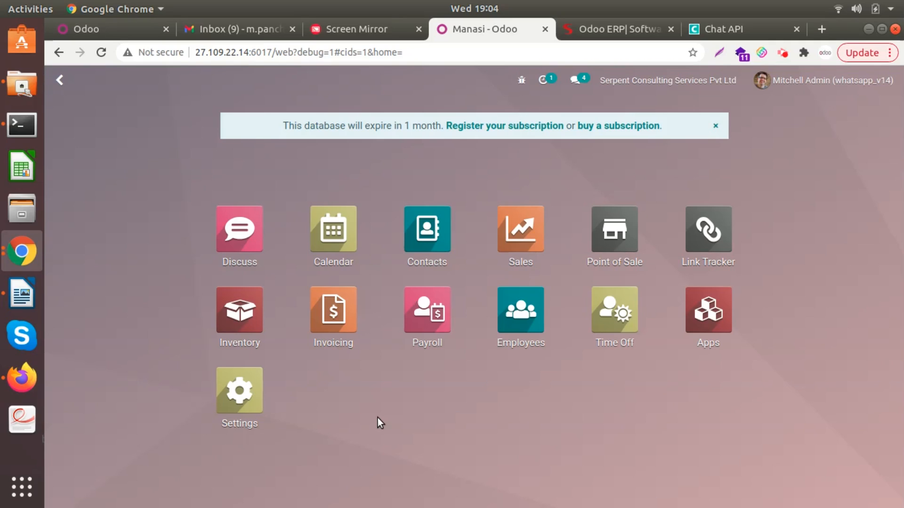
click(634, 243)
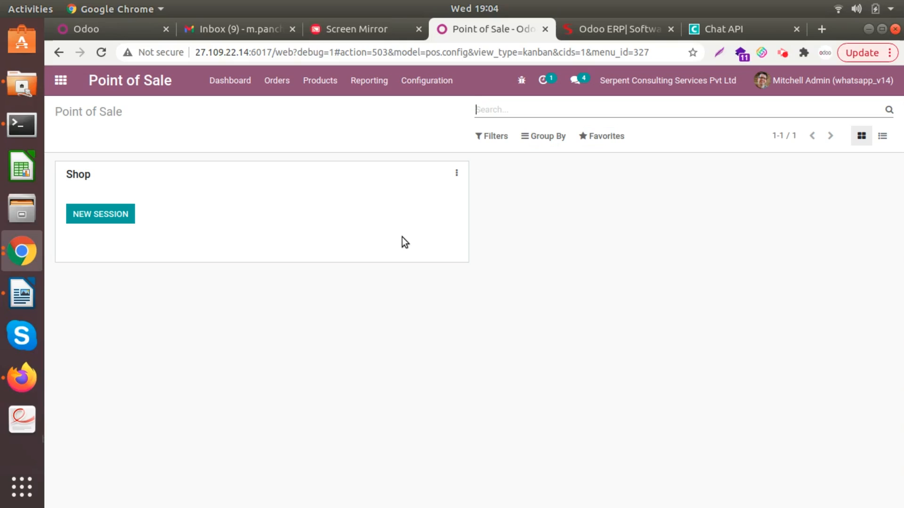
click(424, 86)
click(454, 132)
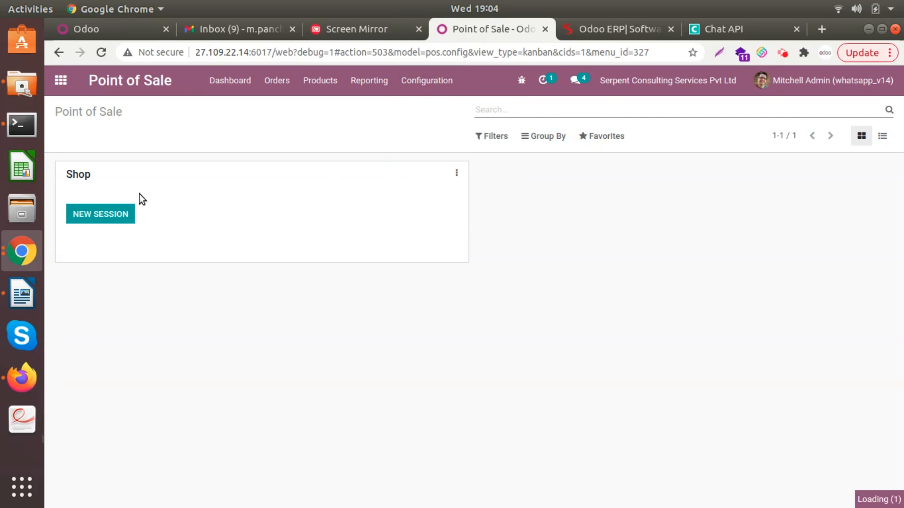
click(126, 192)
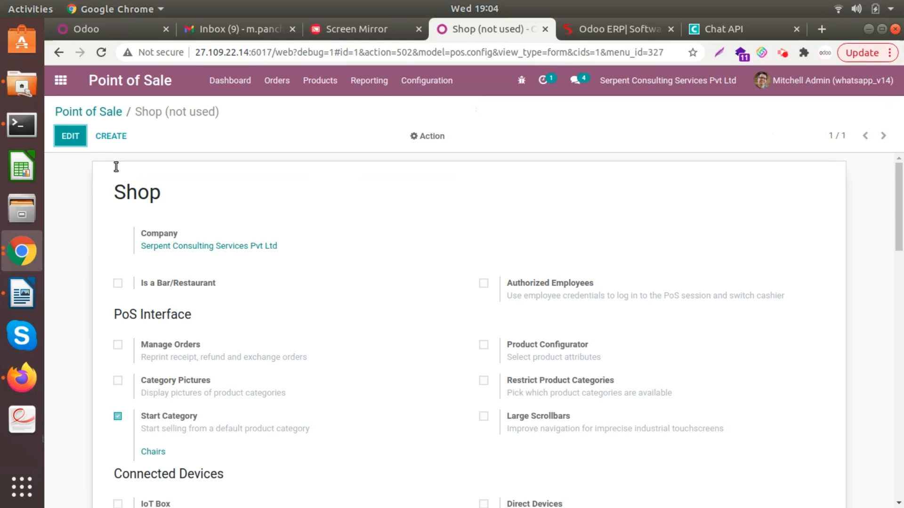
click(79, 139)
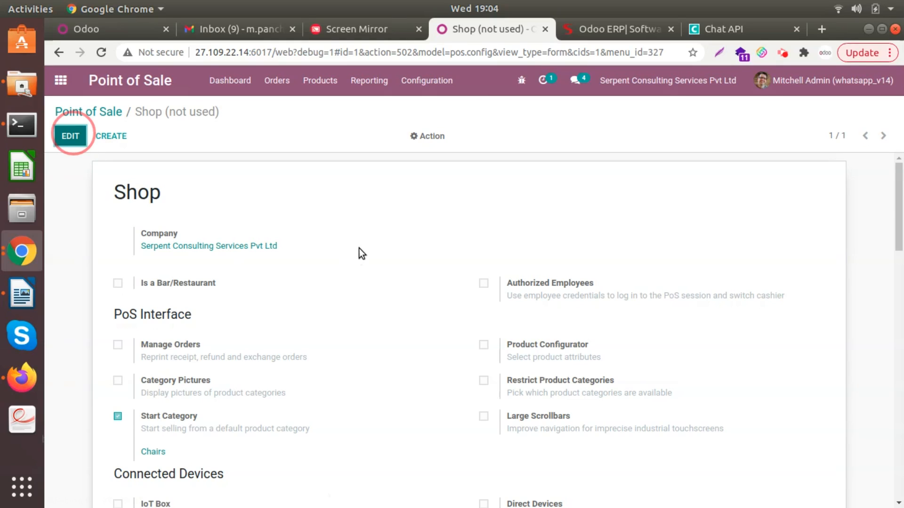
Enable automatic sending of invoices via WhatsApp with the POS Order Status using whatsApp template, and save the Shop configuration.
scroll(365, 248, down, 1)
scroll(366, 249, down, 18)
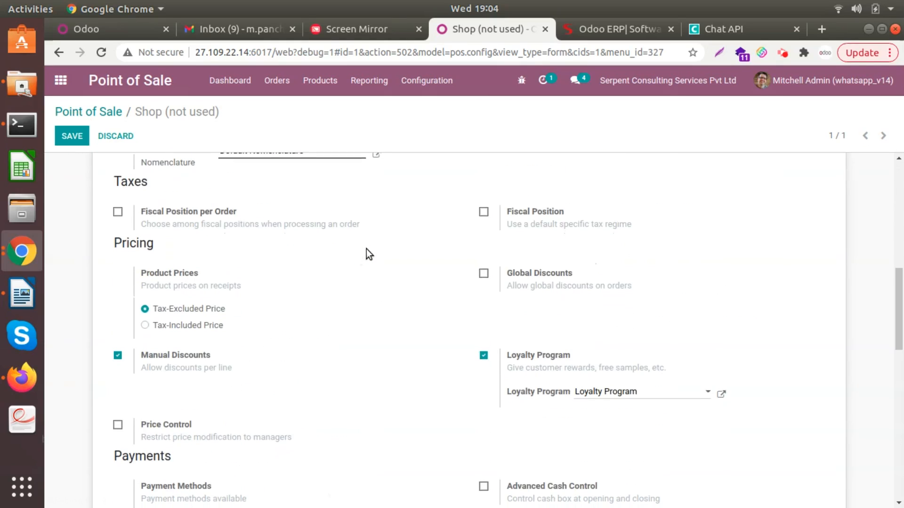
scroll(367, 251, down, 7)
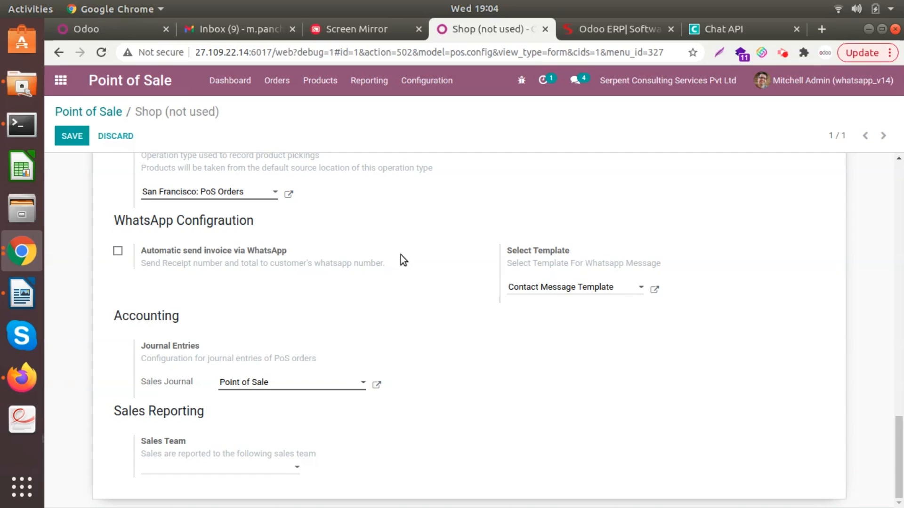
click(117, 250)
click(546, 289)
click(554, 309)
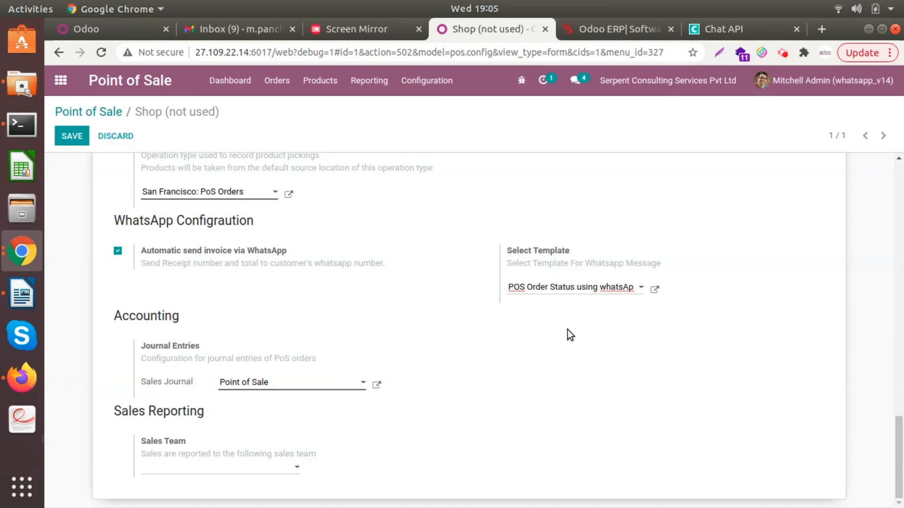
click(81, 139)
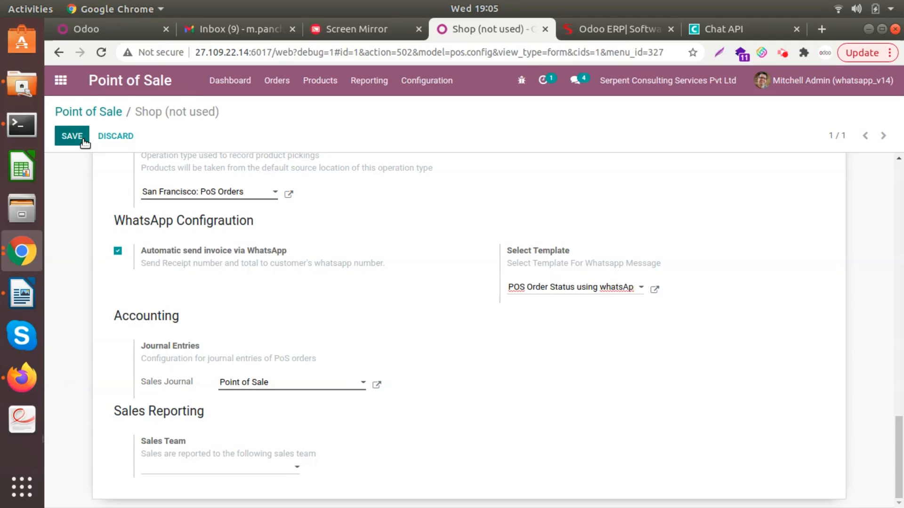
Start the Shop point of sale session and add the Large Cabinet and Customizable Desk (CONFIG) (Custom, Black) to the order.
click(160, 88)
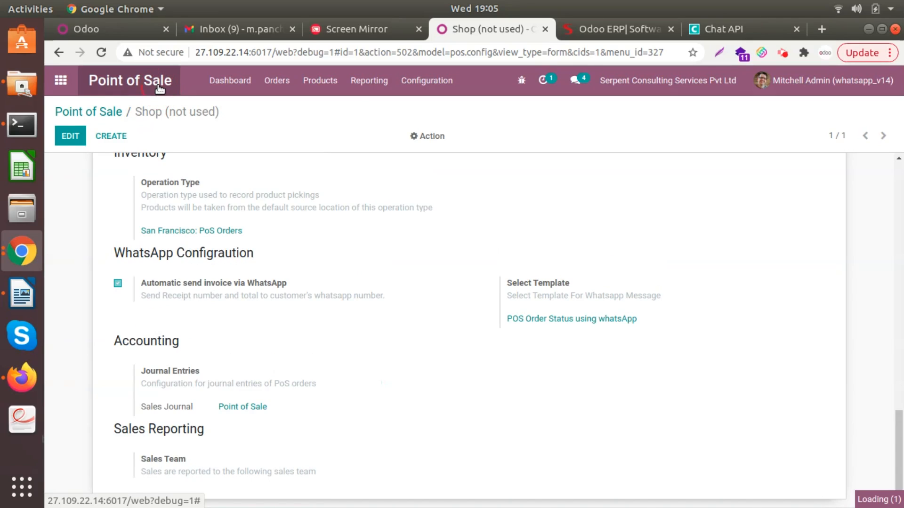
click(92, 216)
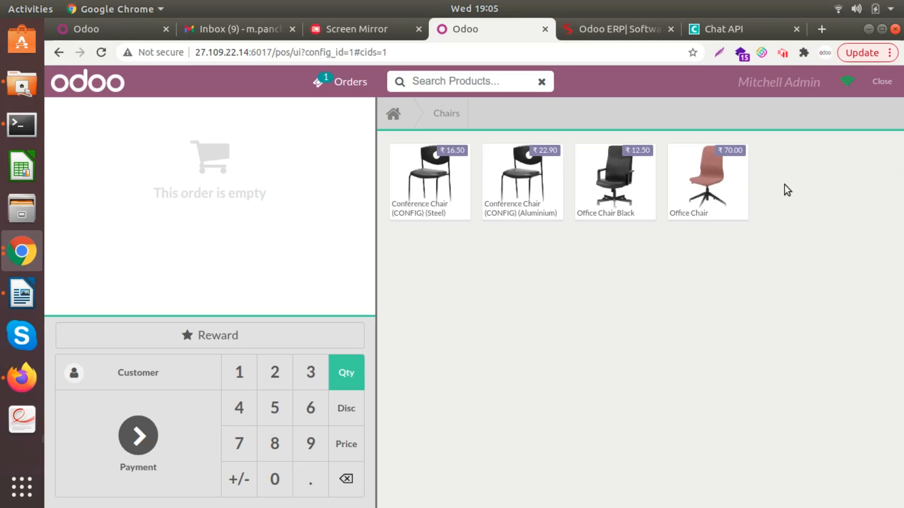
click(394, 118)
click(545, 255)
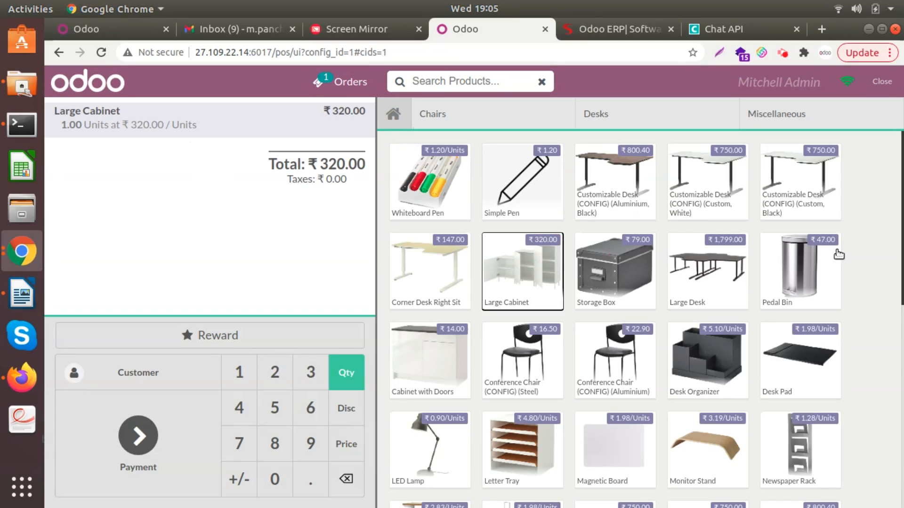
click(785, 203)
Assign the customer listed in Gujarat (IN), India with no e-mail address to the order.
click(151, 373)
click(513, 119)
text(man)
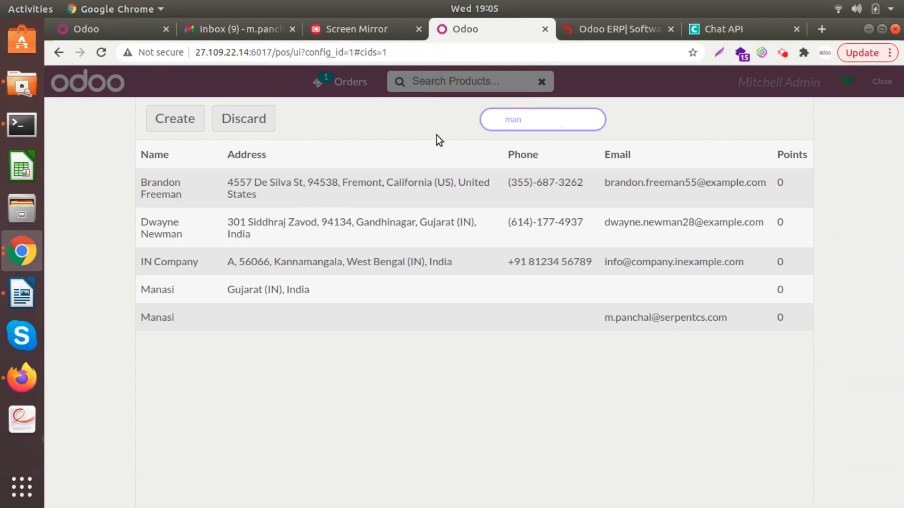
click(322, 296)
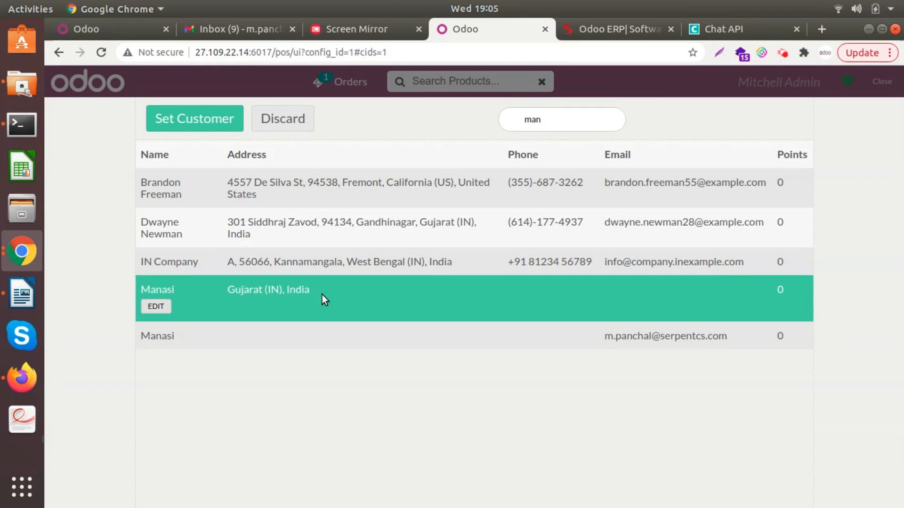
click(215, 126)
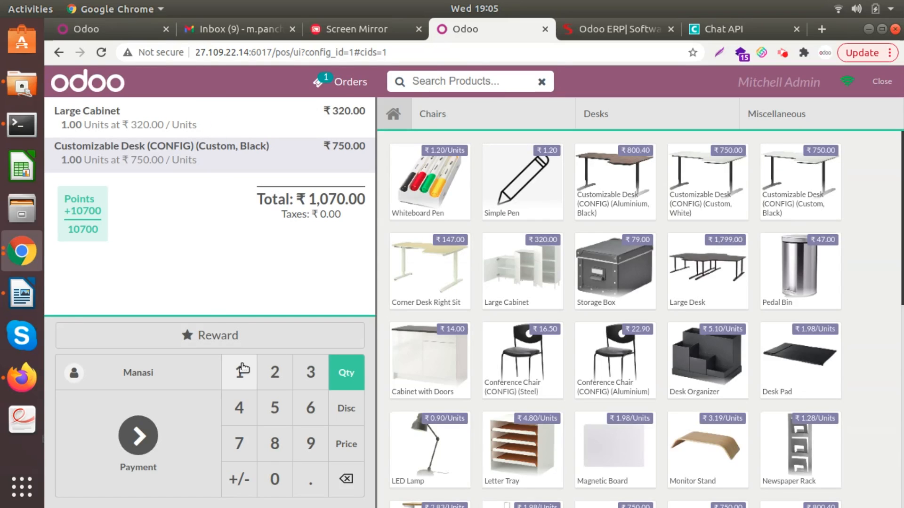
Pay the order in Cash with 1,200.00 received and validate the payment.
click(170, 445)
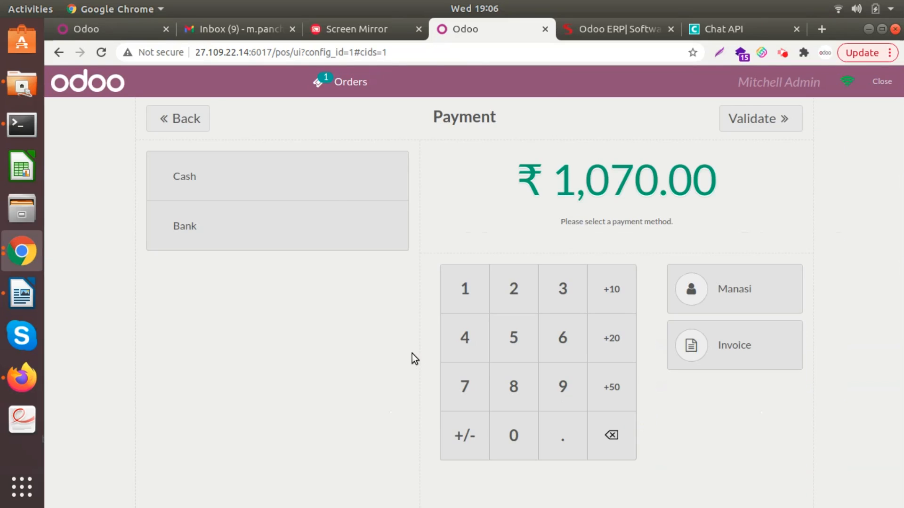
click(332, 189)
click(460, 289)
click(507, 296)
click(516, 450)
click(517, 450)
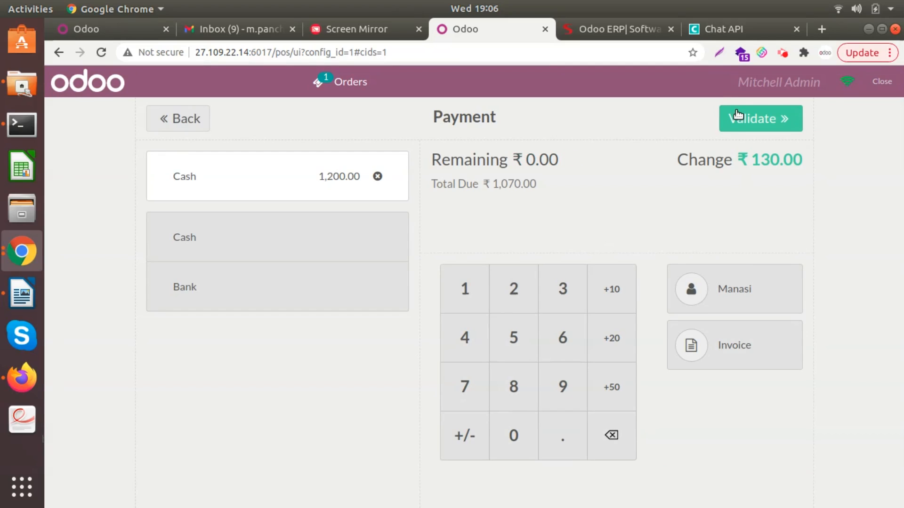
click(741, 126)
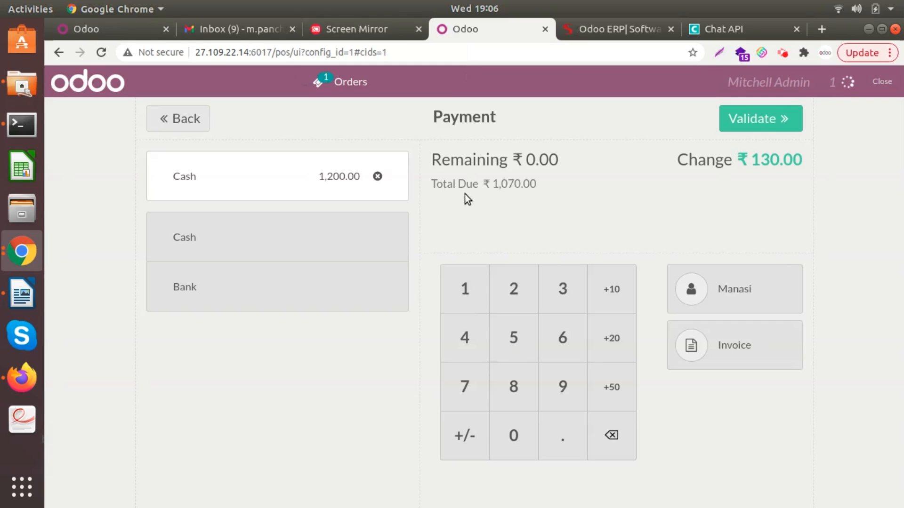
Examine the order message and PDF receipt received in WhatsApp on the Screen Mirror page.
click(357, 30)
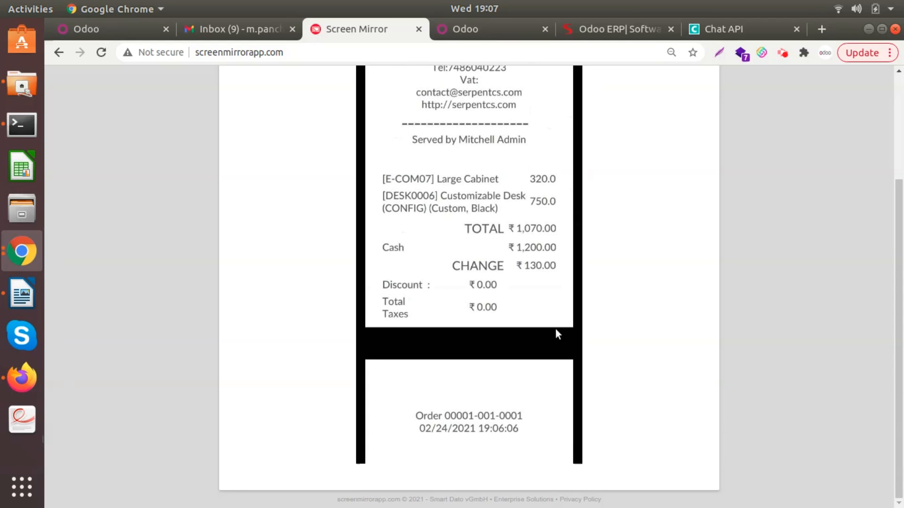
click(499, 29)
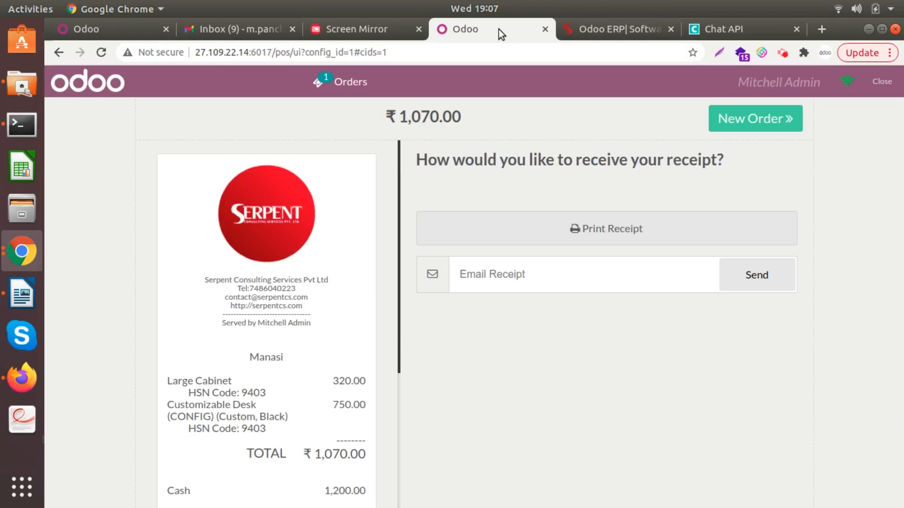
Close the Shop selling interface and open the Time Off app.
click(885, 90)
click(885, 91)
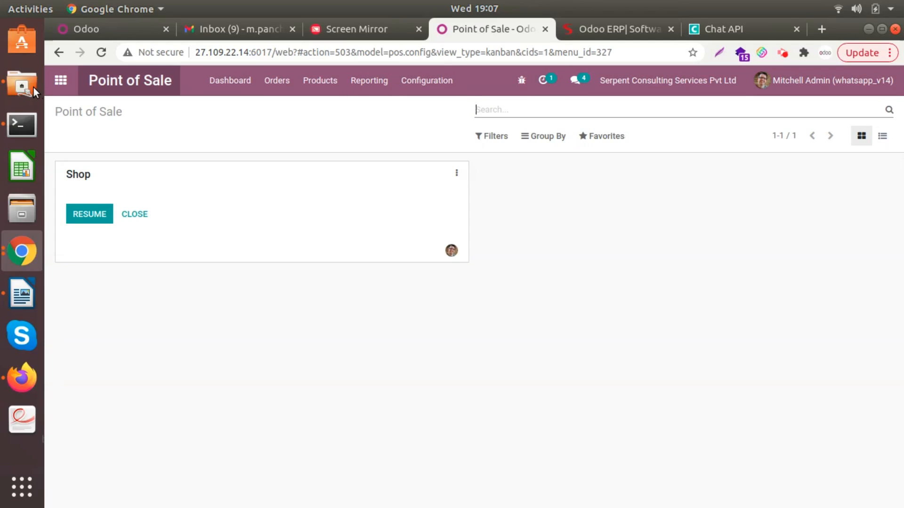
click(60, 83)
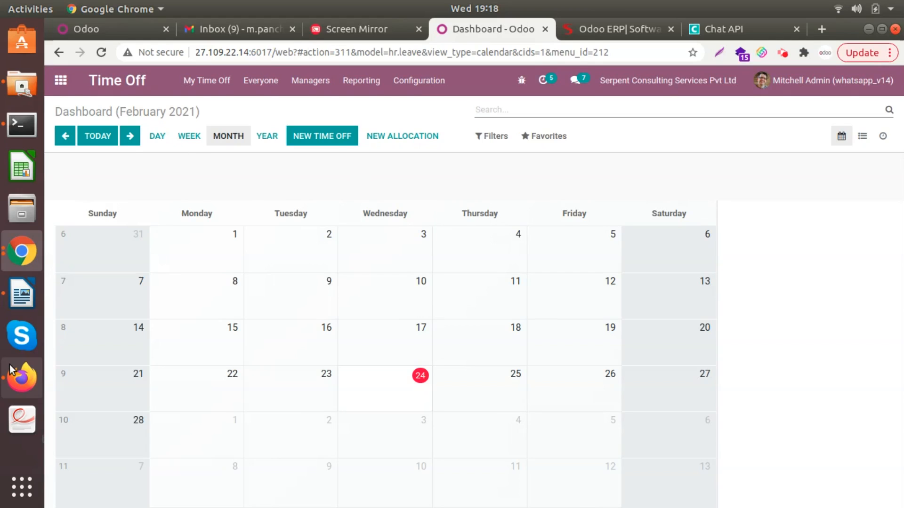
Switch to Firefox, create a Paid Time Off request from 03/28/2021 to 03/30/2021, and save it.
click(14, 374)
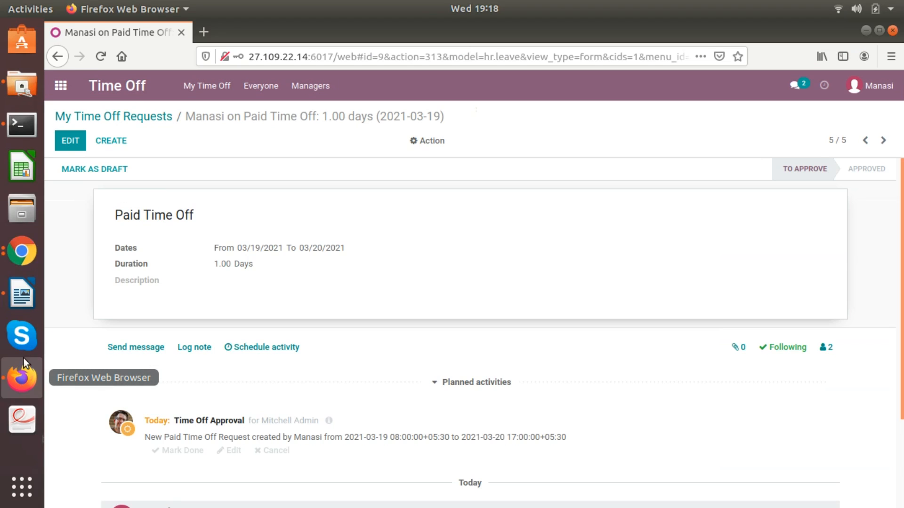
click(114, 117)
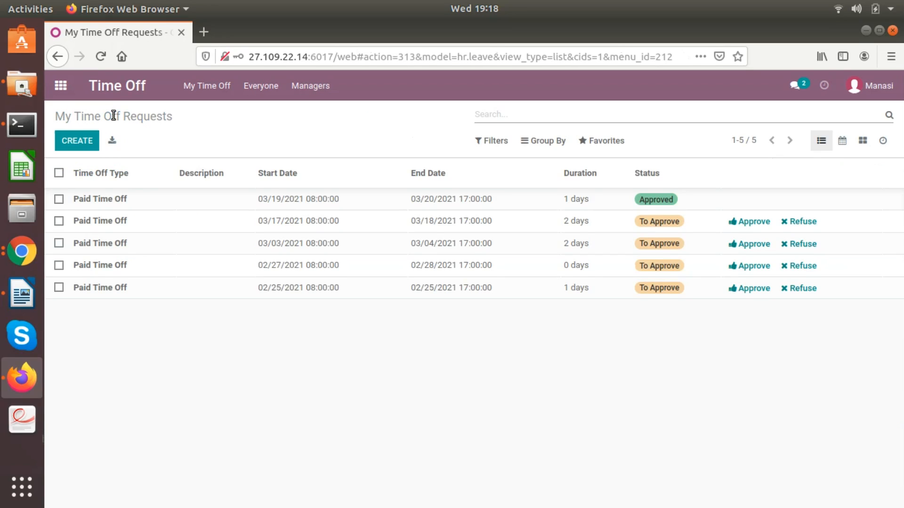
click(83, 141)
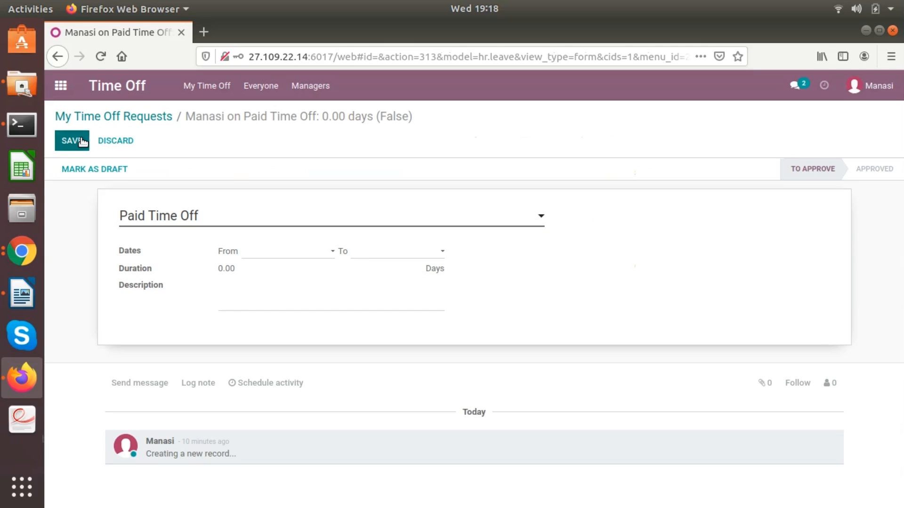
click(289, 249)
click(381, 273)
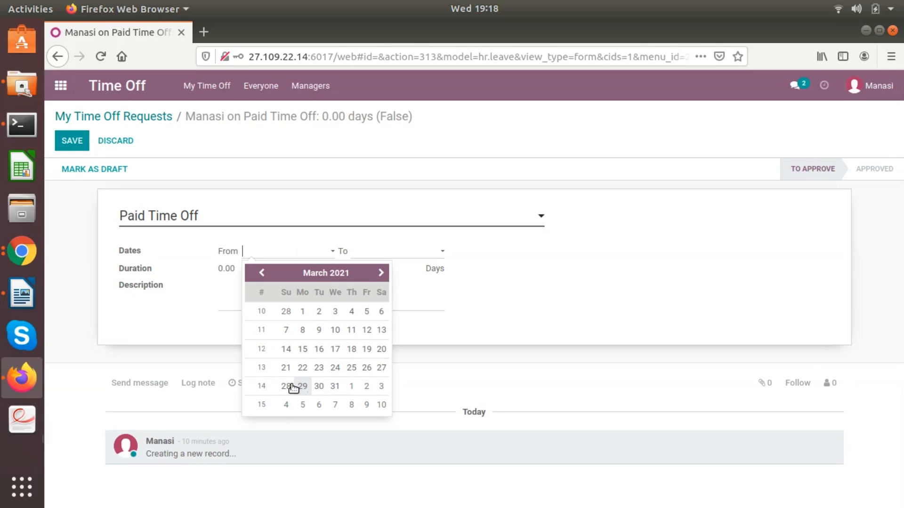
click(287, 386)
click(397, 256)
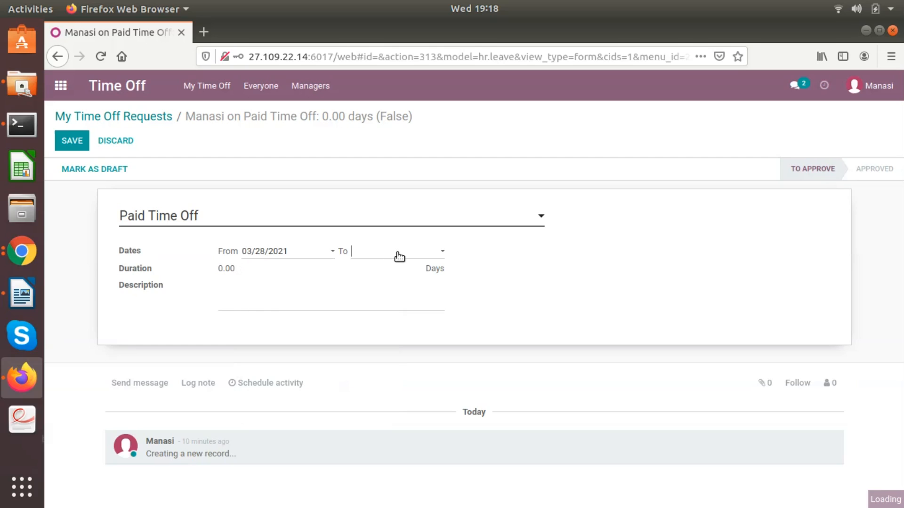
click(490, 274)
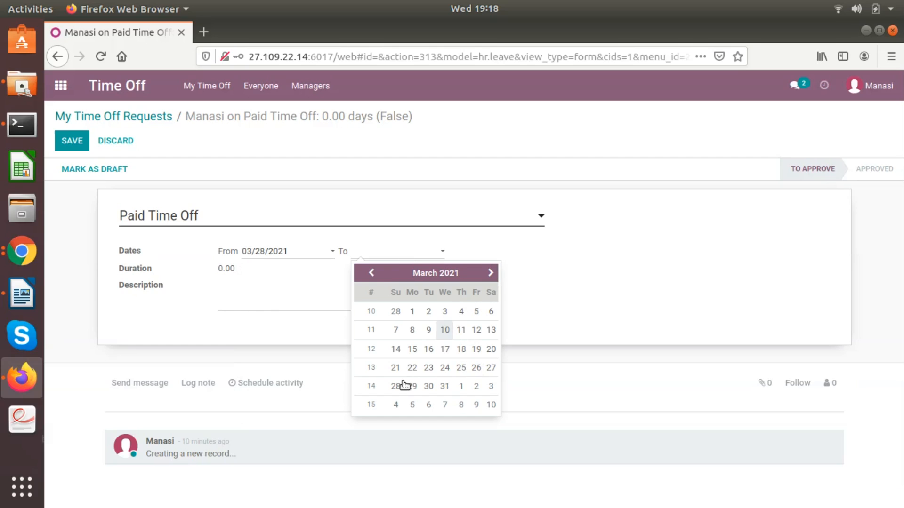
click(428, 386)
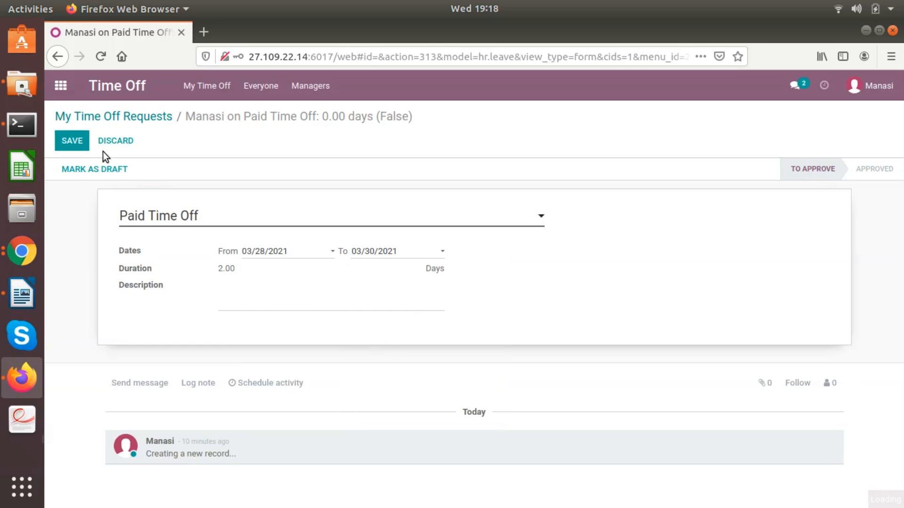
click(78, 143)
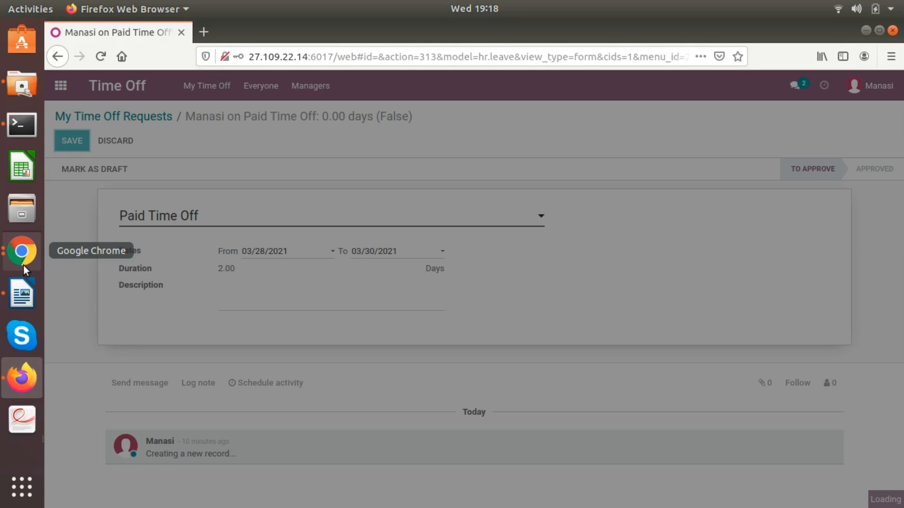
Switch to Chrome and examine the WhatsApp message about the submitted time off on the Screen Mirror page.
click(23, 265)
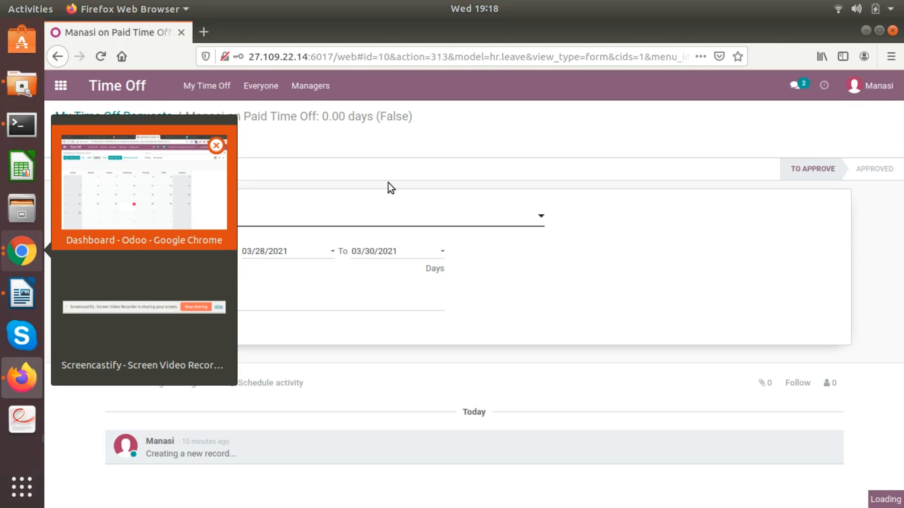
key(alt+Tab)
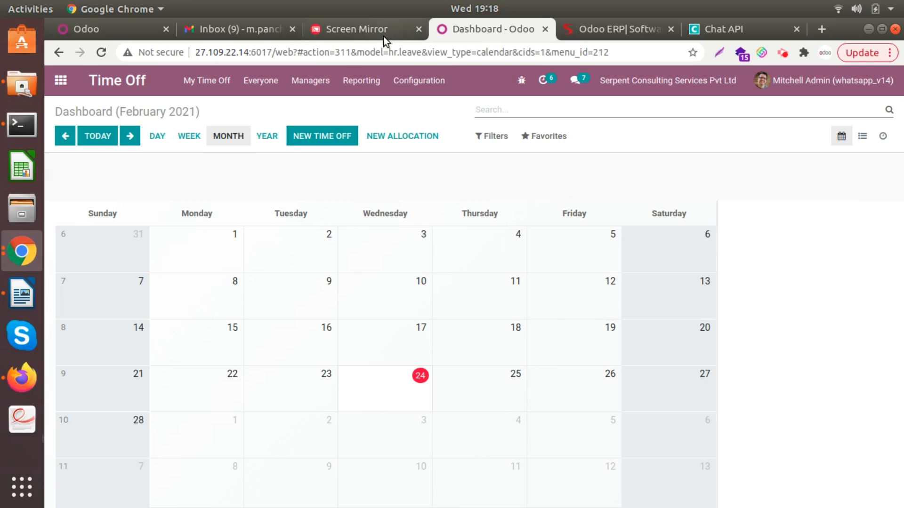
click(383, 33)
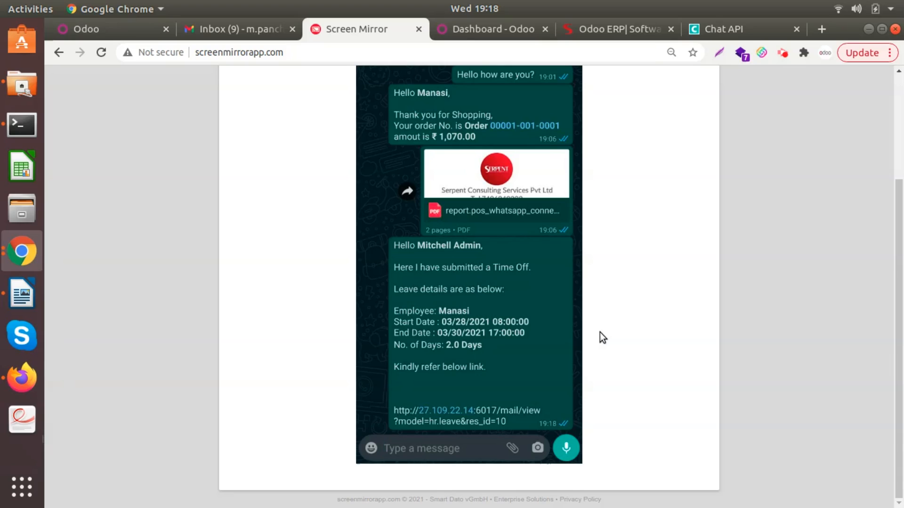
click(496, 33)
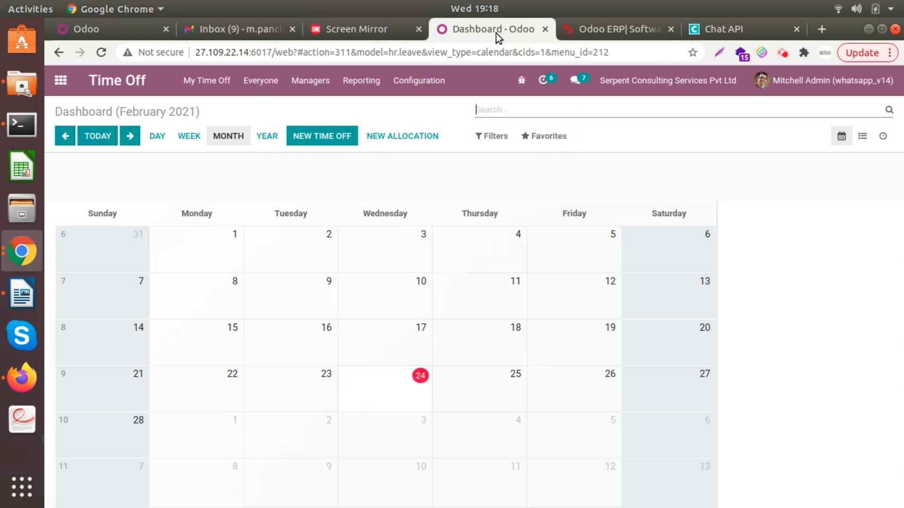
Open the 03/28/2021 to 03/30/2021 Paid Time Off request as manager, then approve and validate it.
click(323, 93)
click(335, 110)
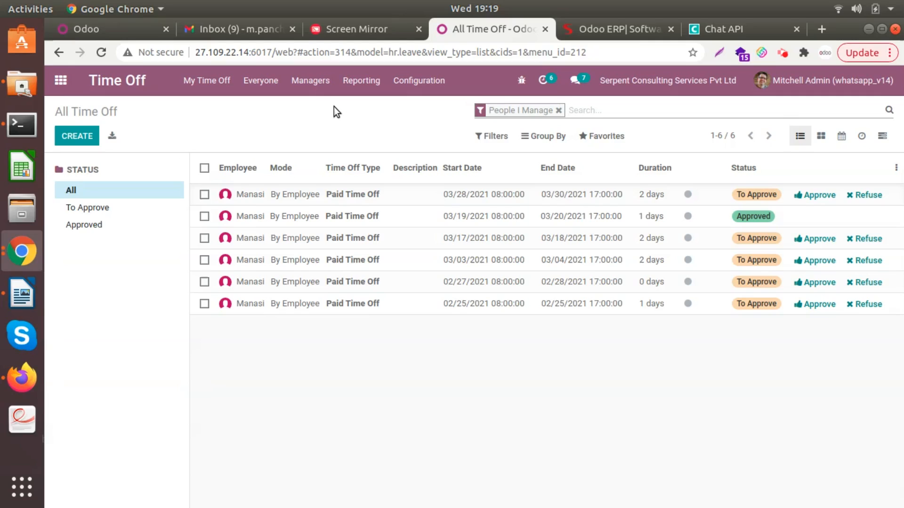
click(393, 194)
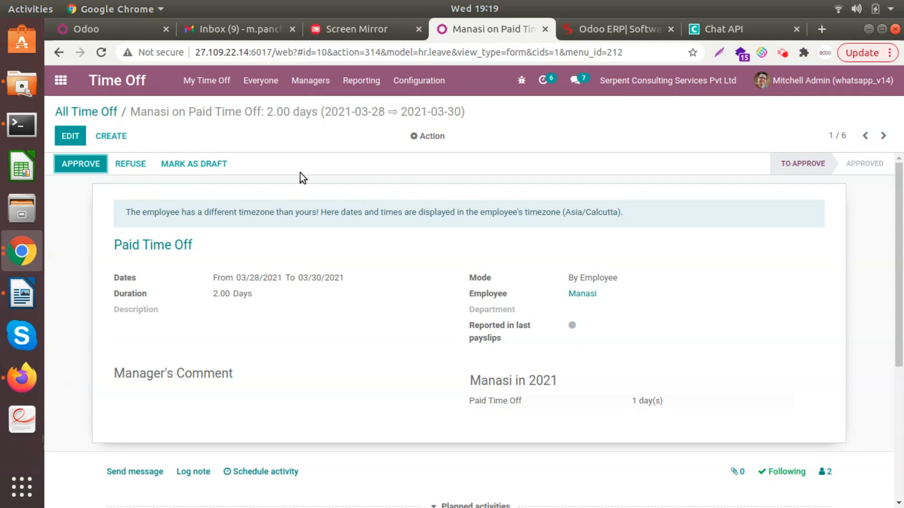
click(88, 168)
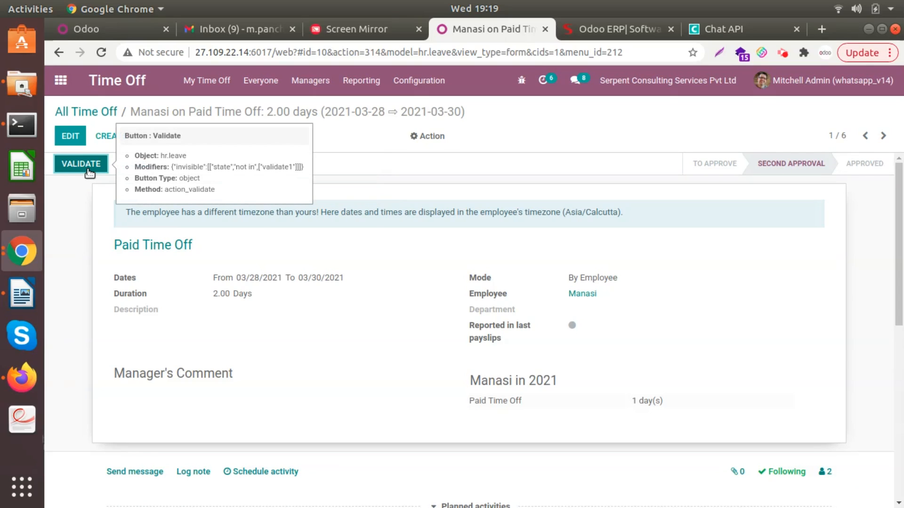
click(100, 167)
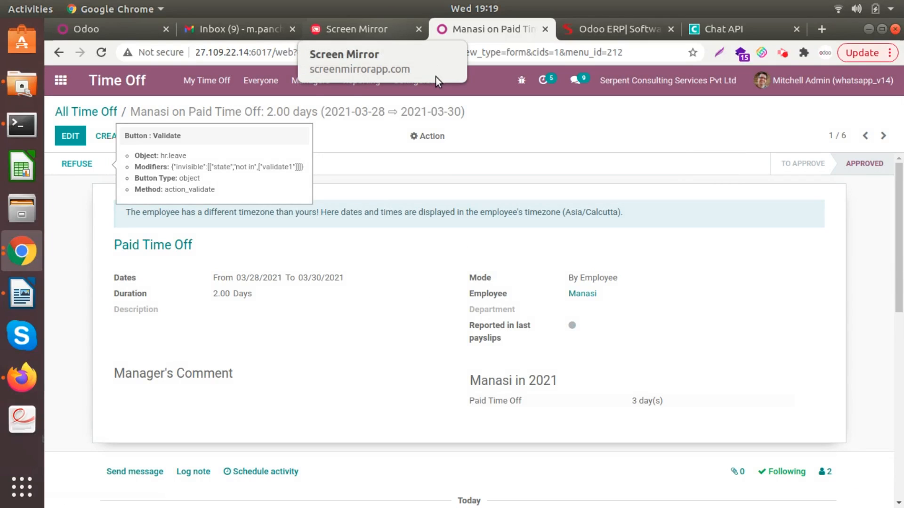
Examine the leave approval message sent to the employee's WhatsApp on the Screen Mirror page.
click(375, 38)
scroll(405, 170, up, 1)
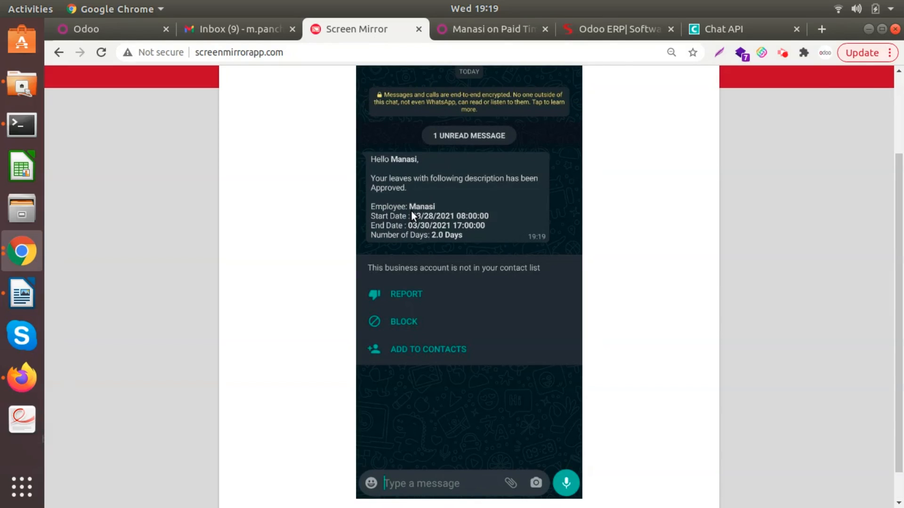
click(494, 28)
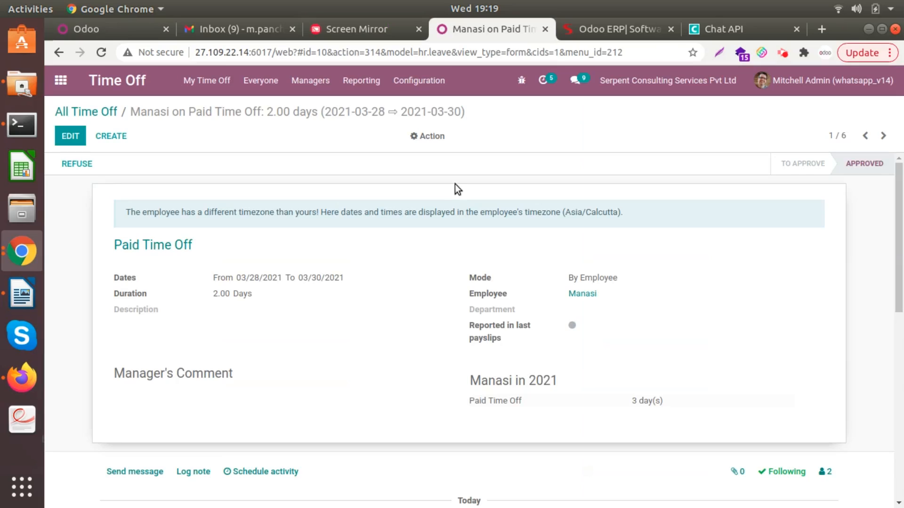
Start a new employee payslip in Payroll and select the employee who took the time off.
click(66, 79)
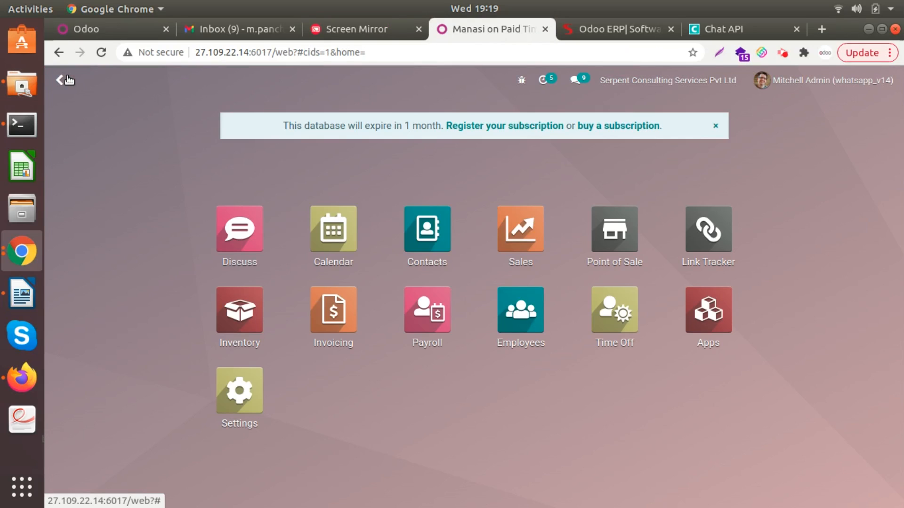
click(434, 324)
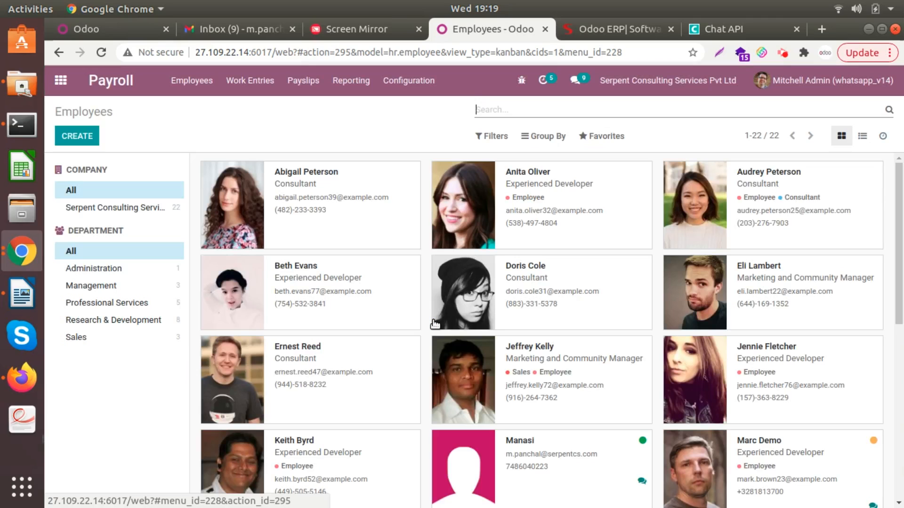
click(303, 85)
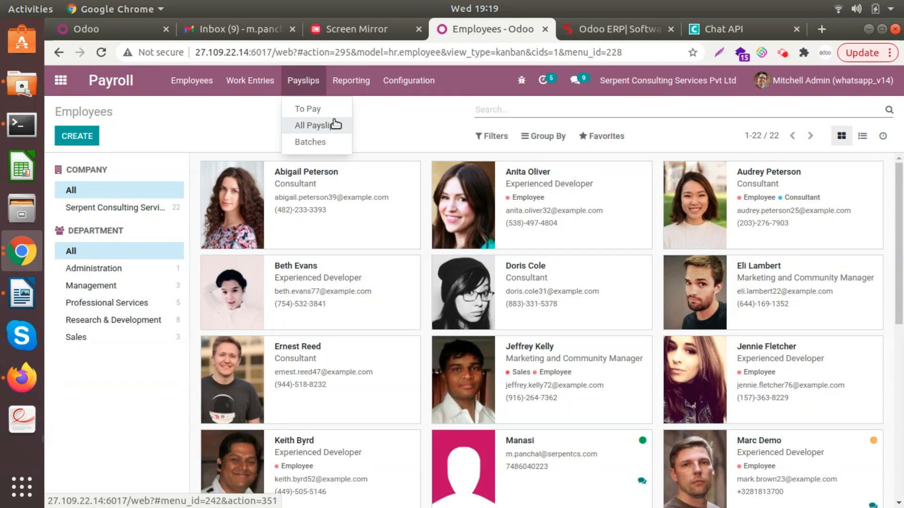
click(334, 121)
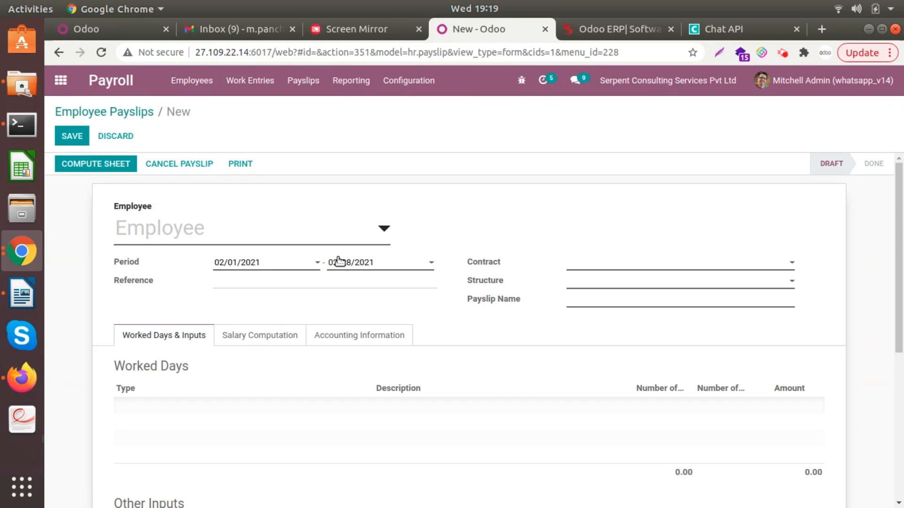
text(man)
click(179, 256)
Create and save a new contract named Contract 1 for the payslip's employee.
click(624, 260)
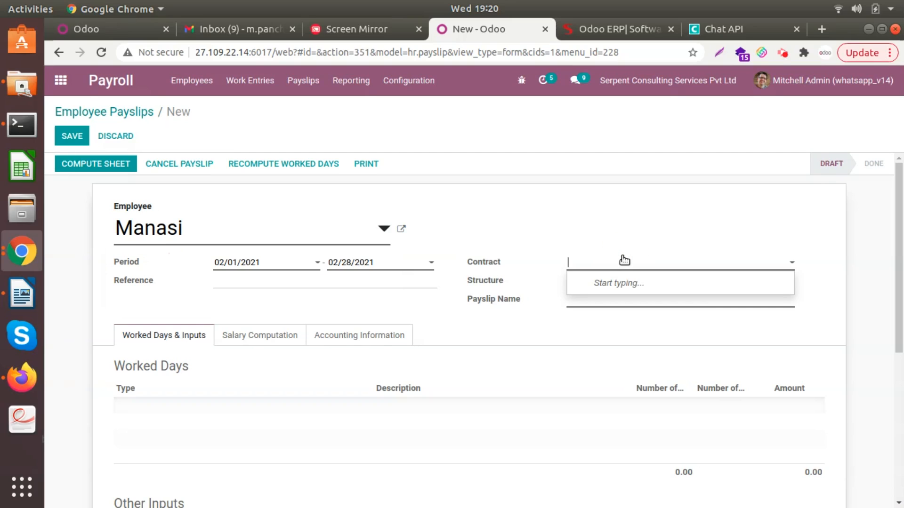
text(Contract 1)
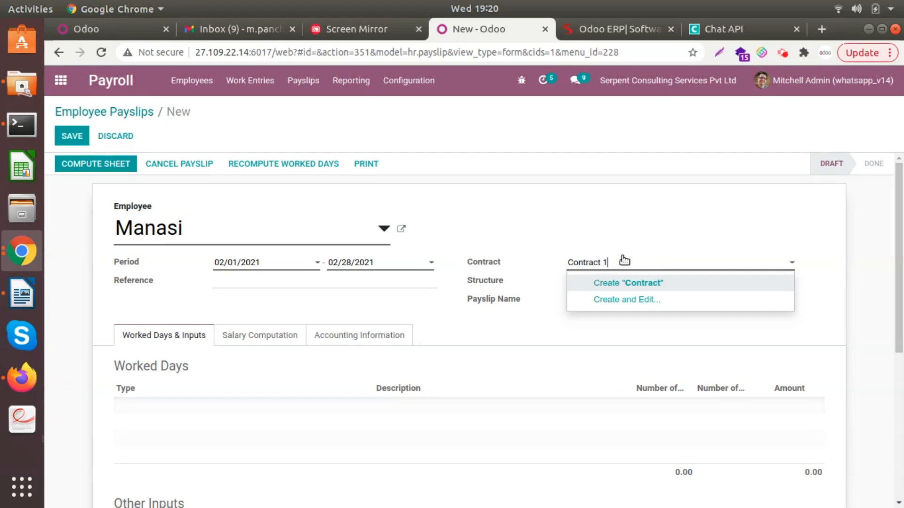
click(700, 287)
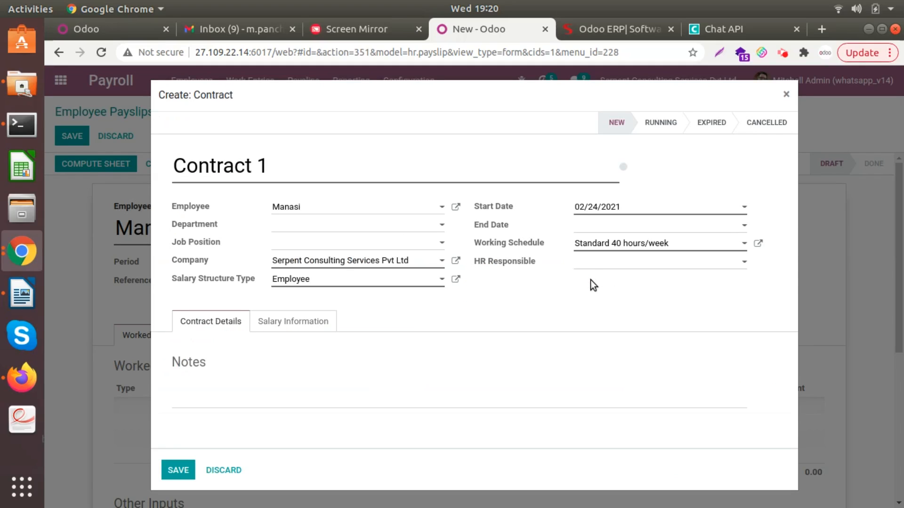
click(178, 471)
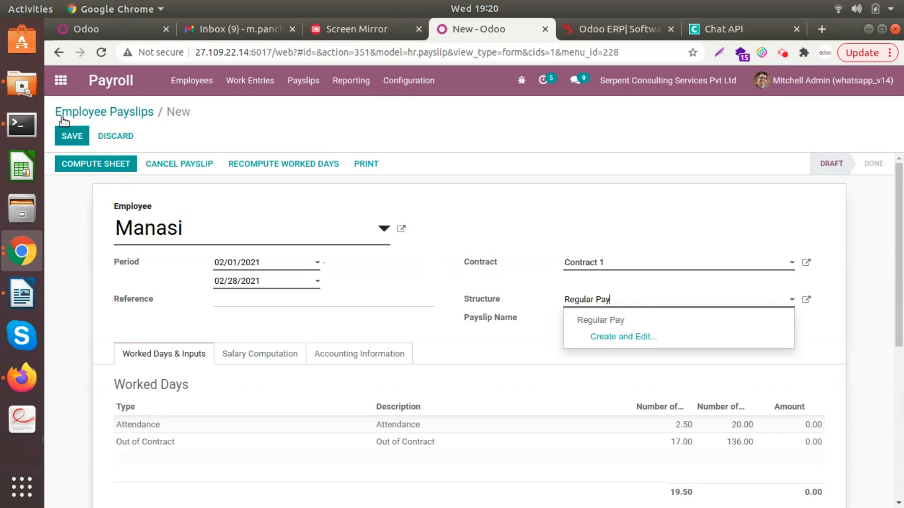
Save the February 2021 payslip with the Regular Pay structure, compute its sheet, and confirm it.
click(78, 139)
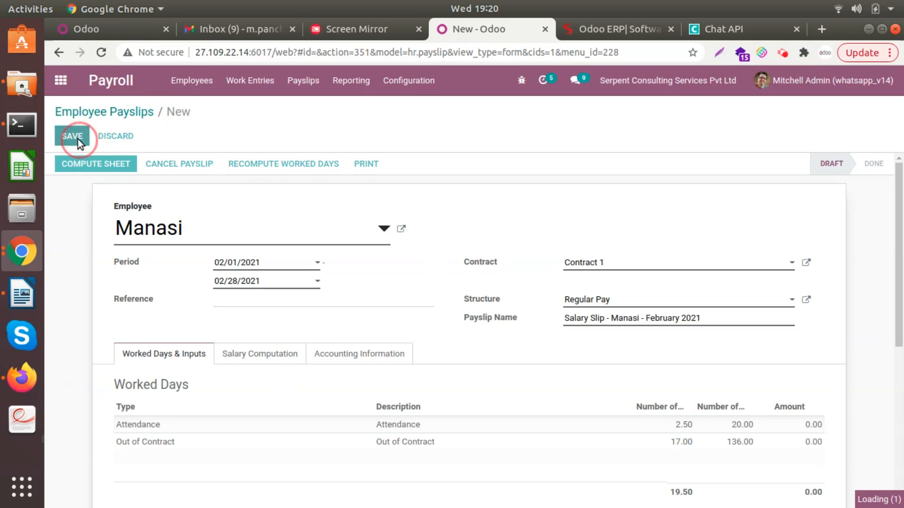
click(107, 165)
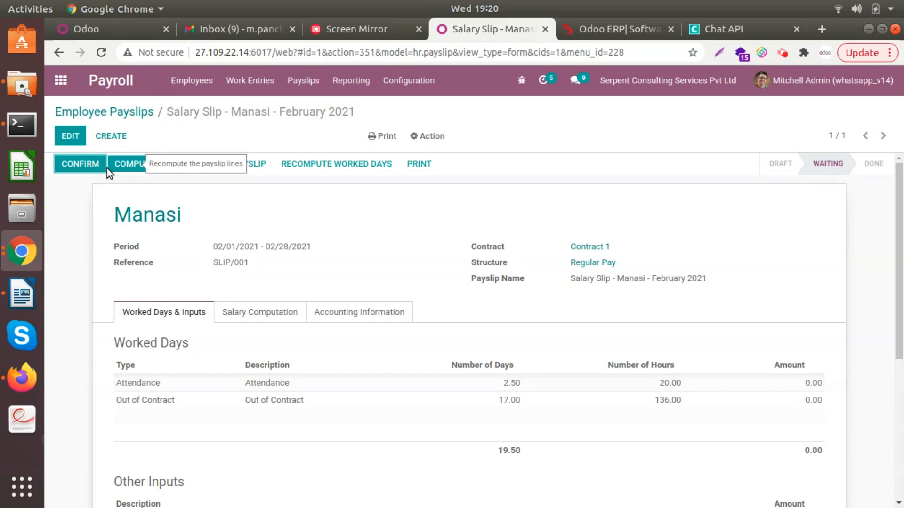
click(104, 166)
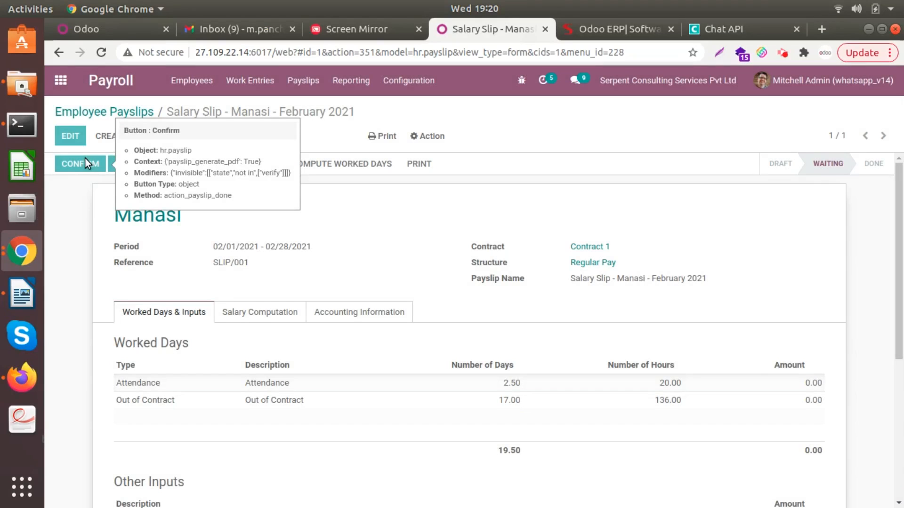
Examine the salary slip sent to the employee's WhatsApp on the Screen Mirror page, and return to Odoo's app overview.
click(354, 30)
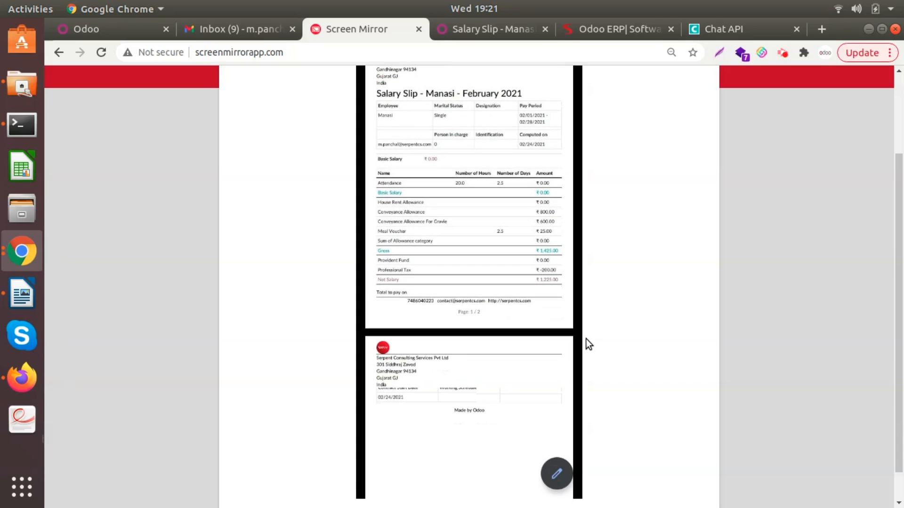
click(489, 29)
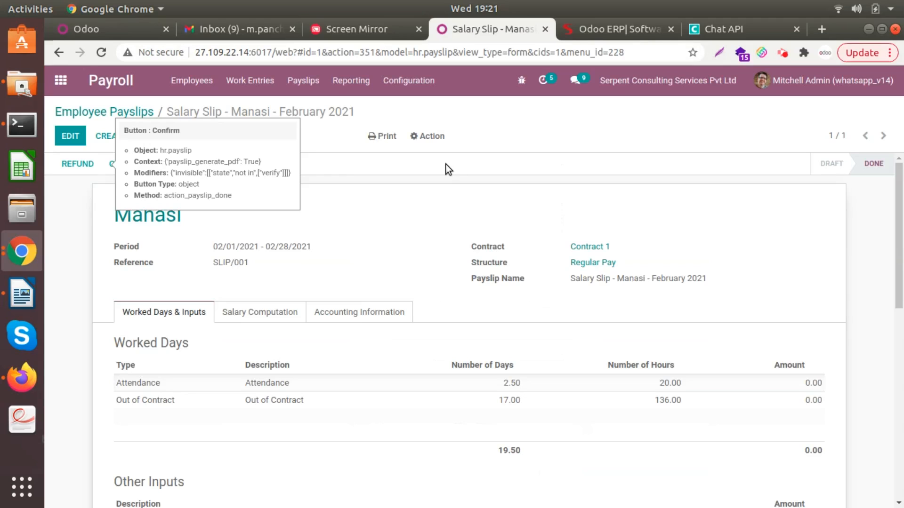
click(61, 86)
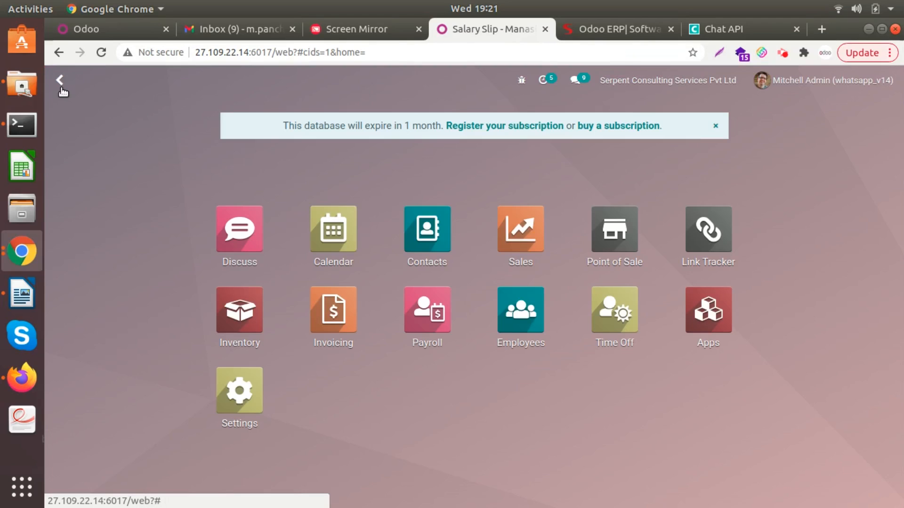